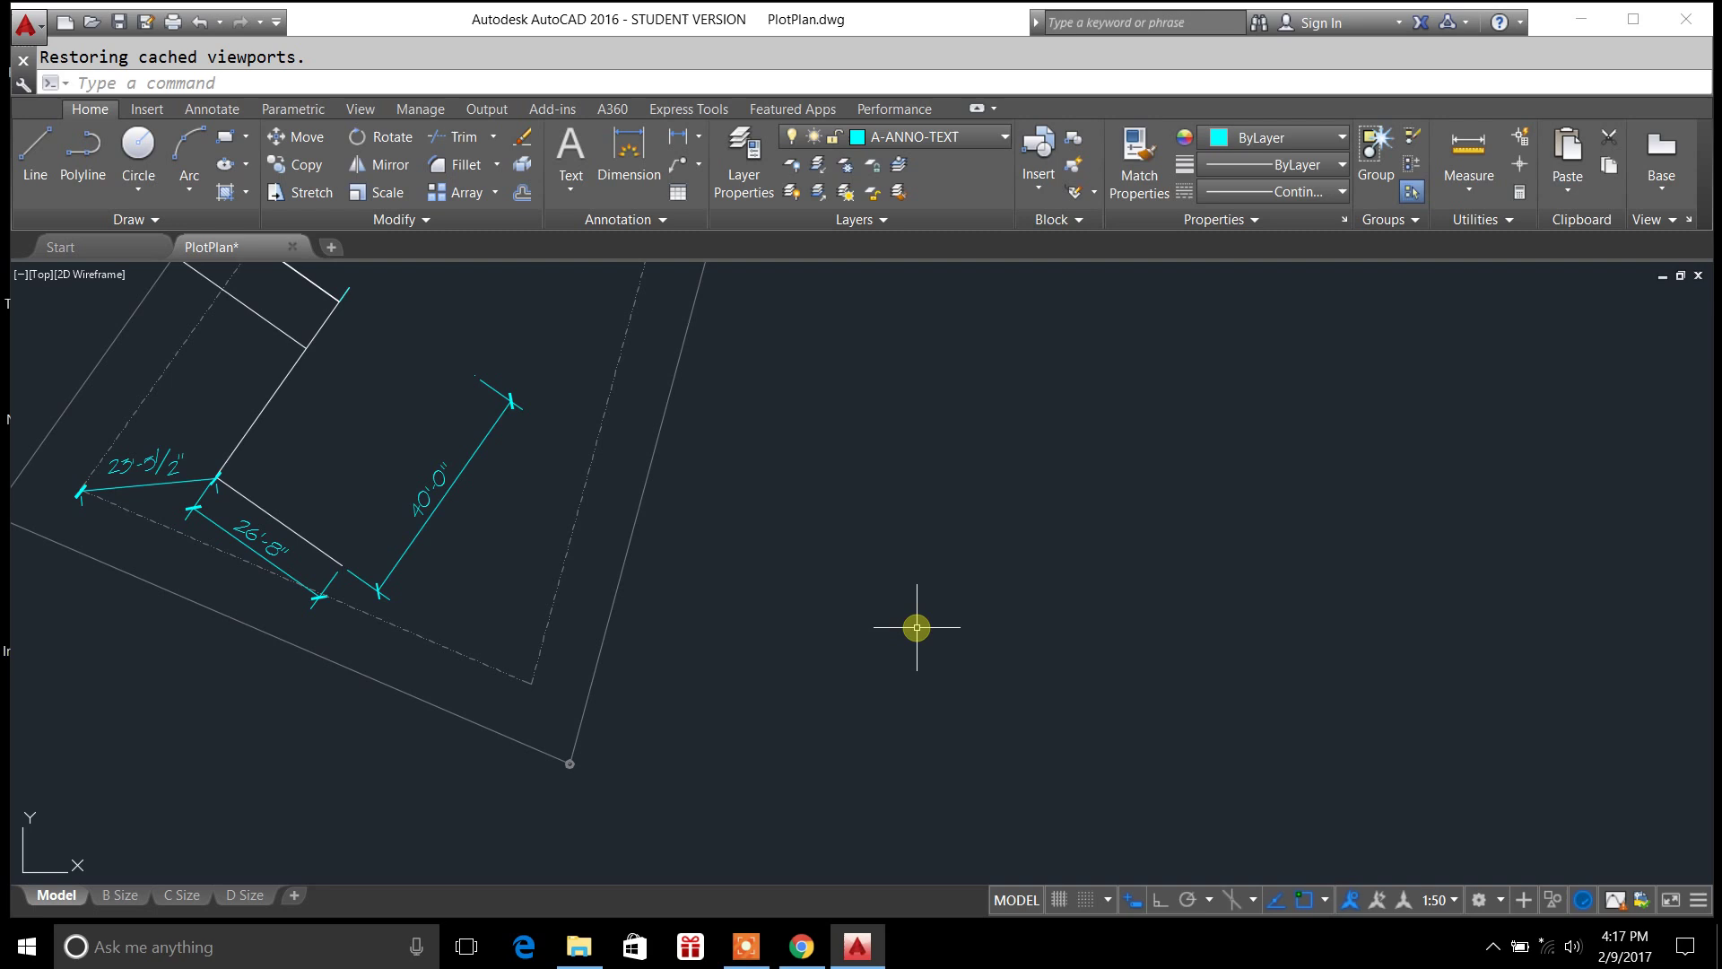
Switch angles to Surveyor's Units with N 0d00' E precision, keeping Engineering lengths.
middle_click_drag(872, 555, 837, 541)
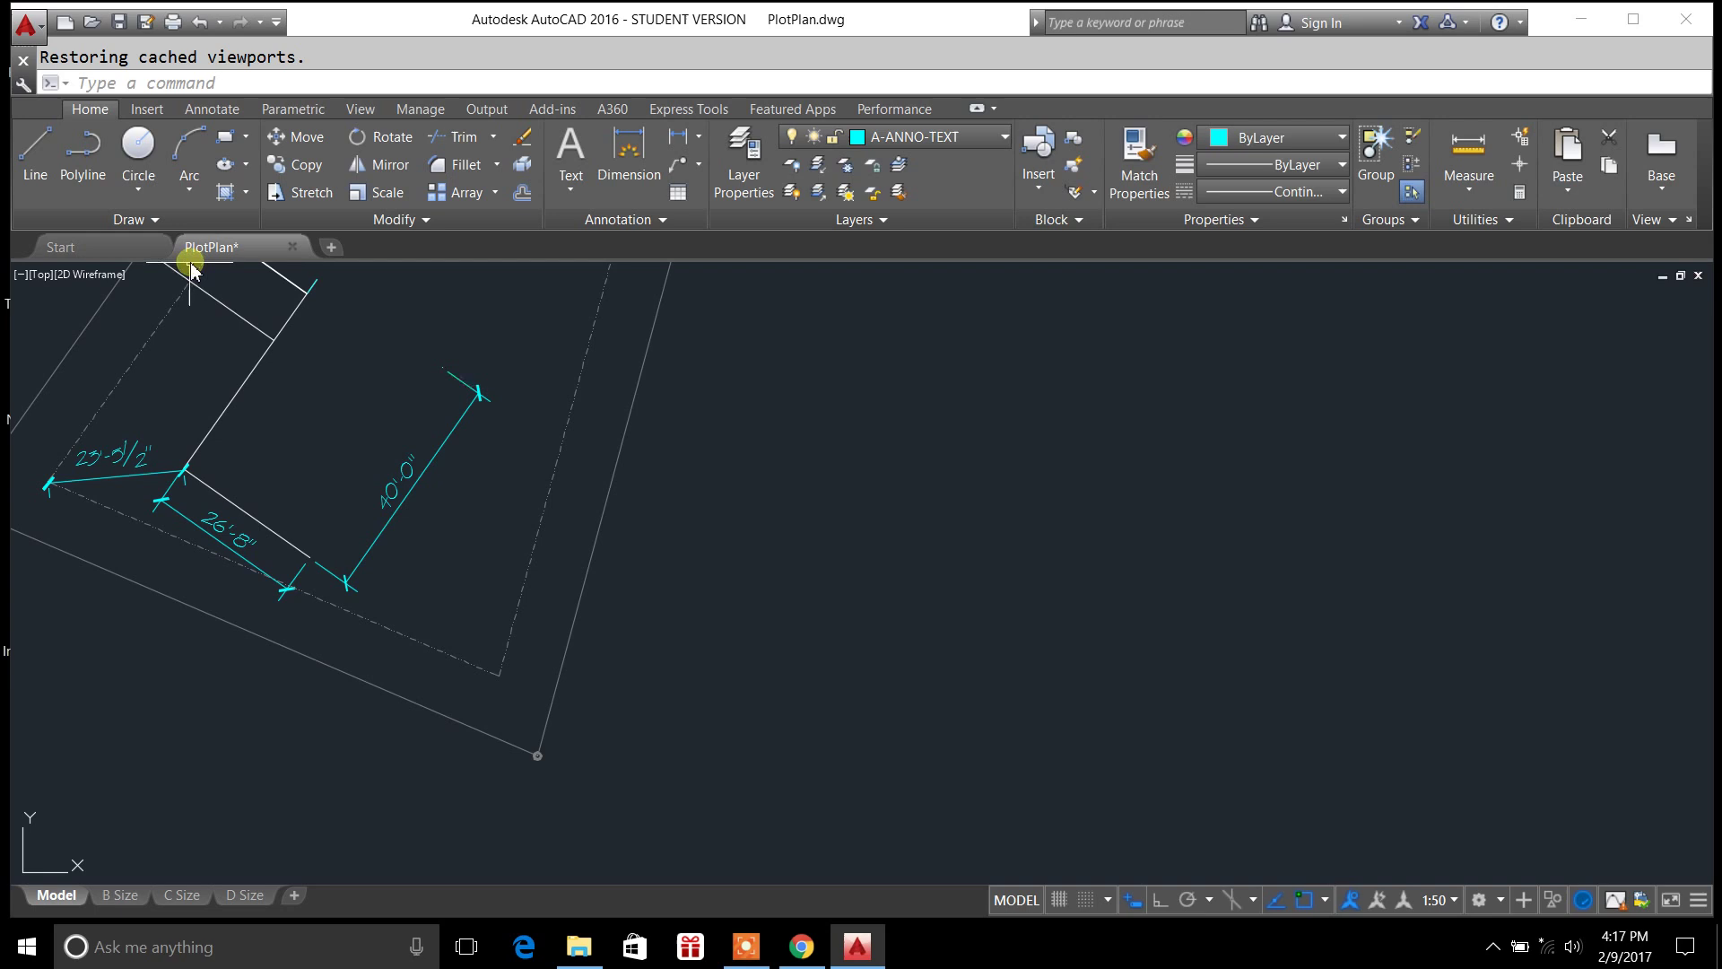
left_click(36, 148)
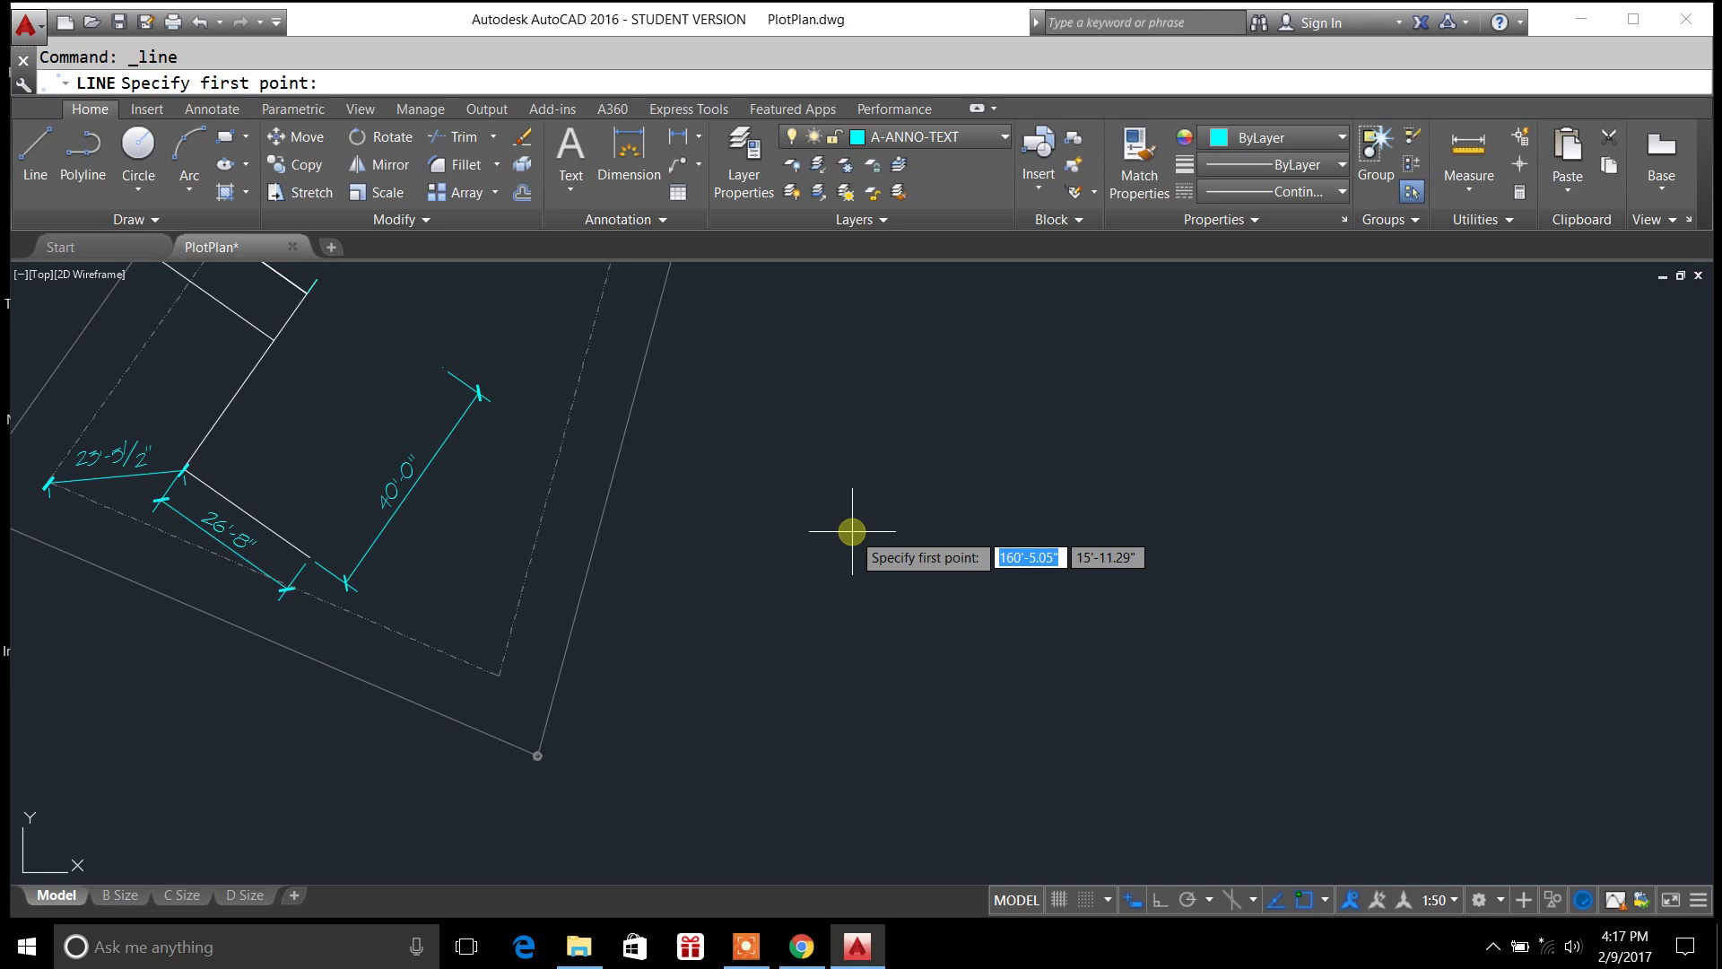
key("Escape")
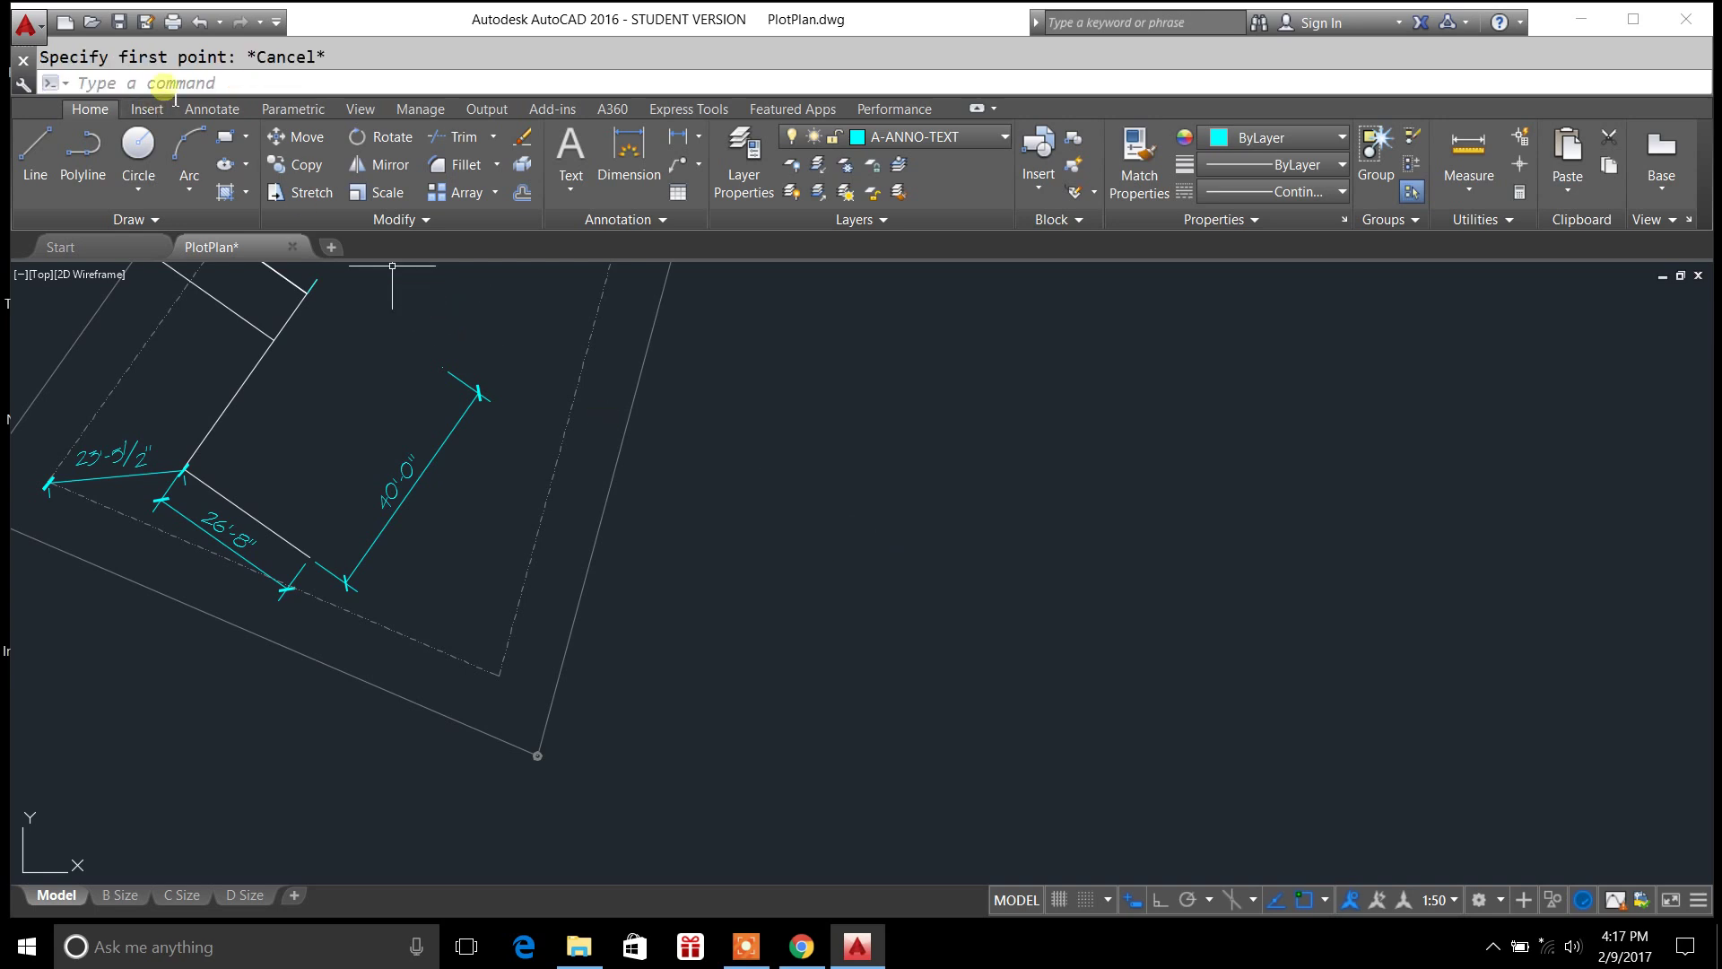
type("unit")
type("s")
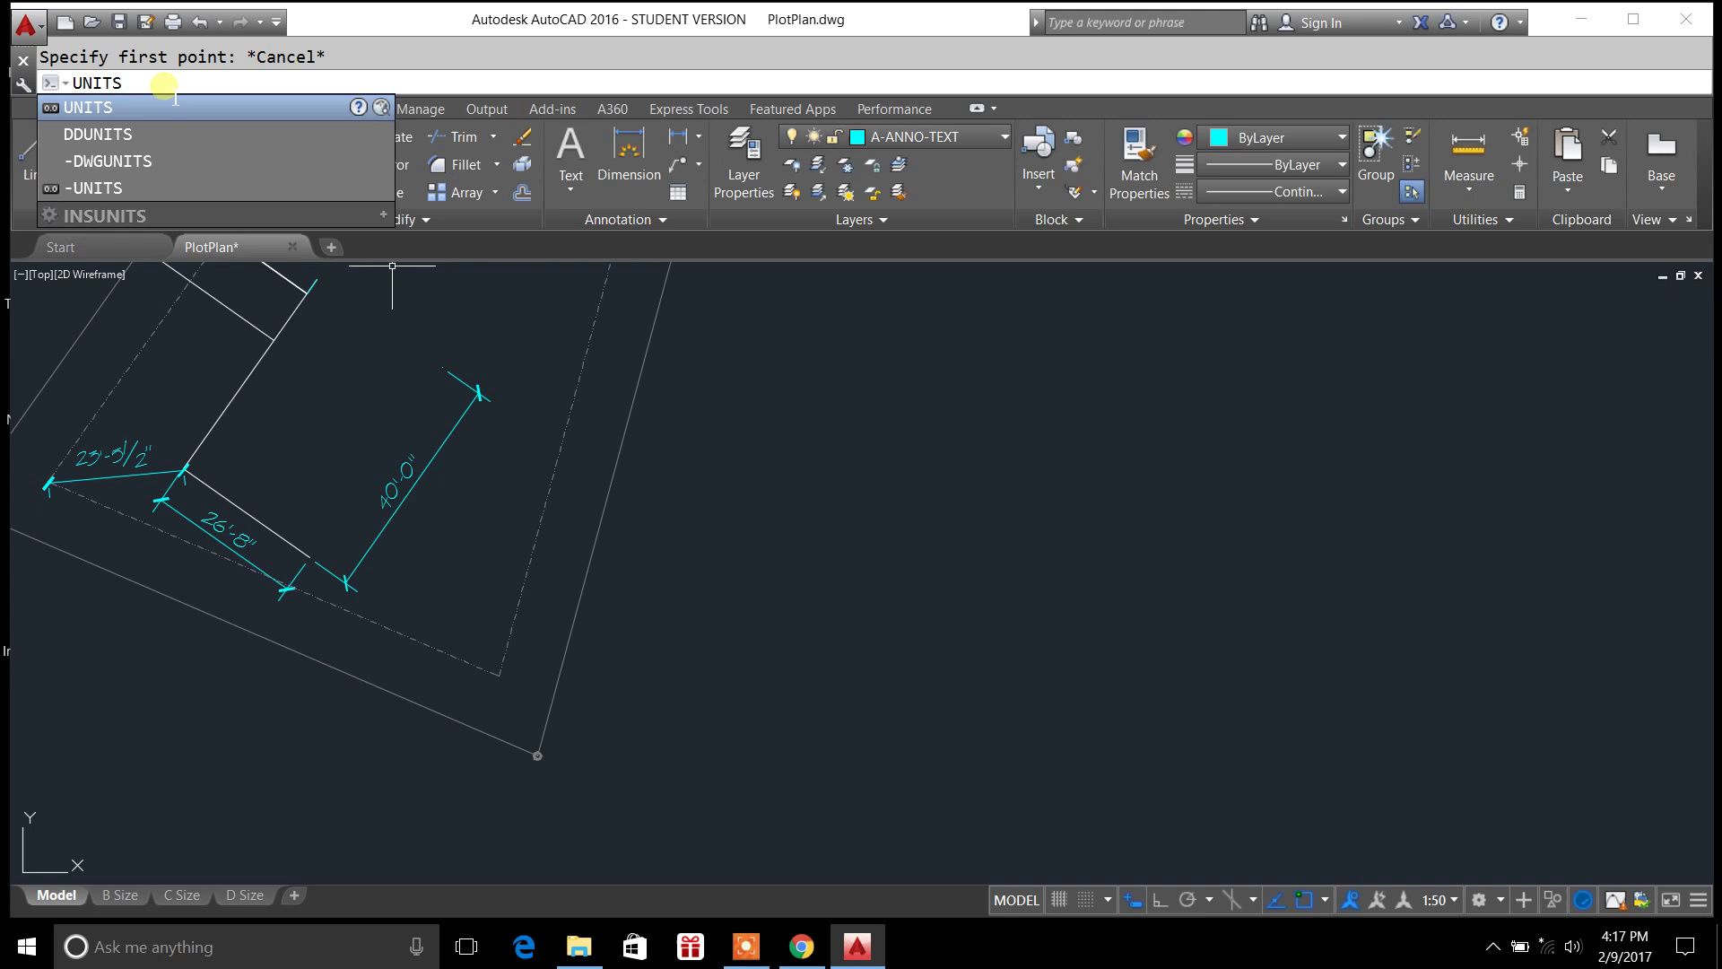
key("Return")
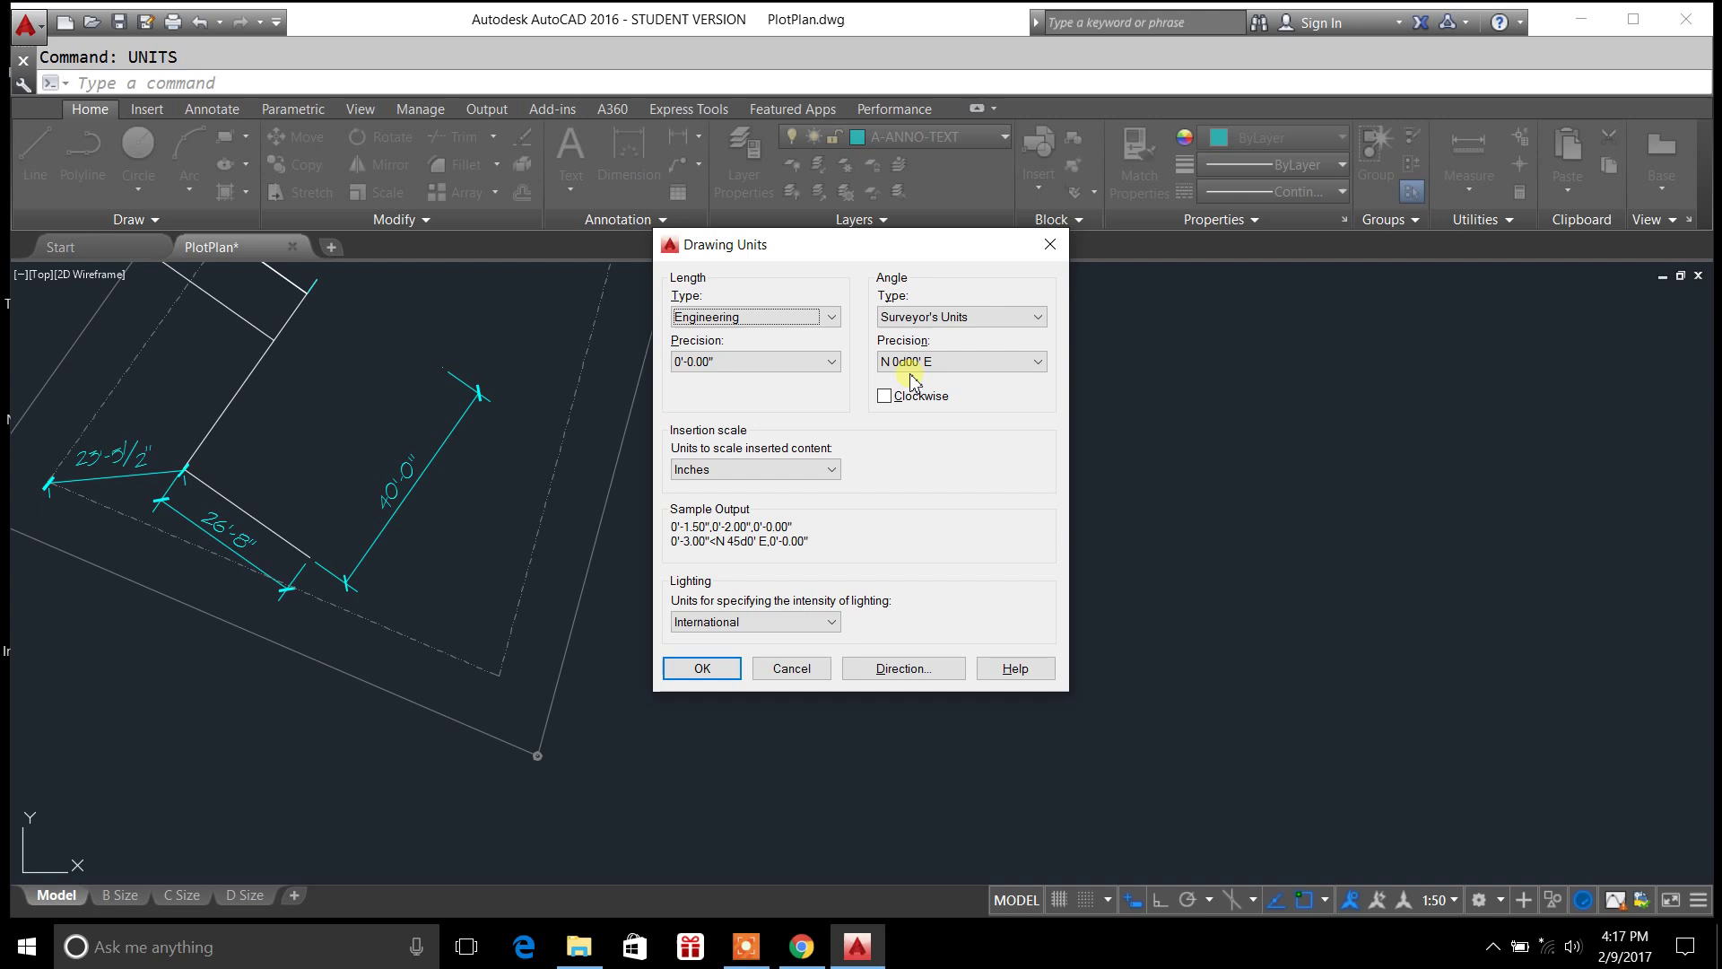
left_click(1039, 362)
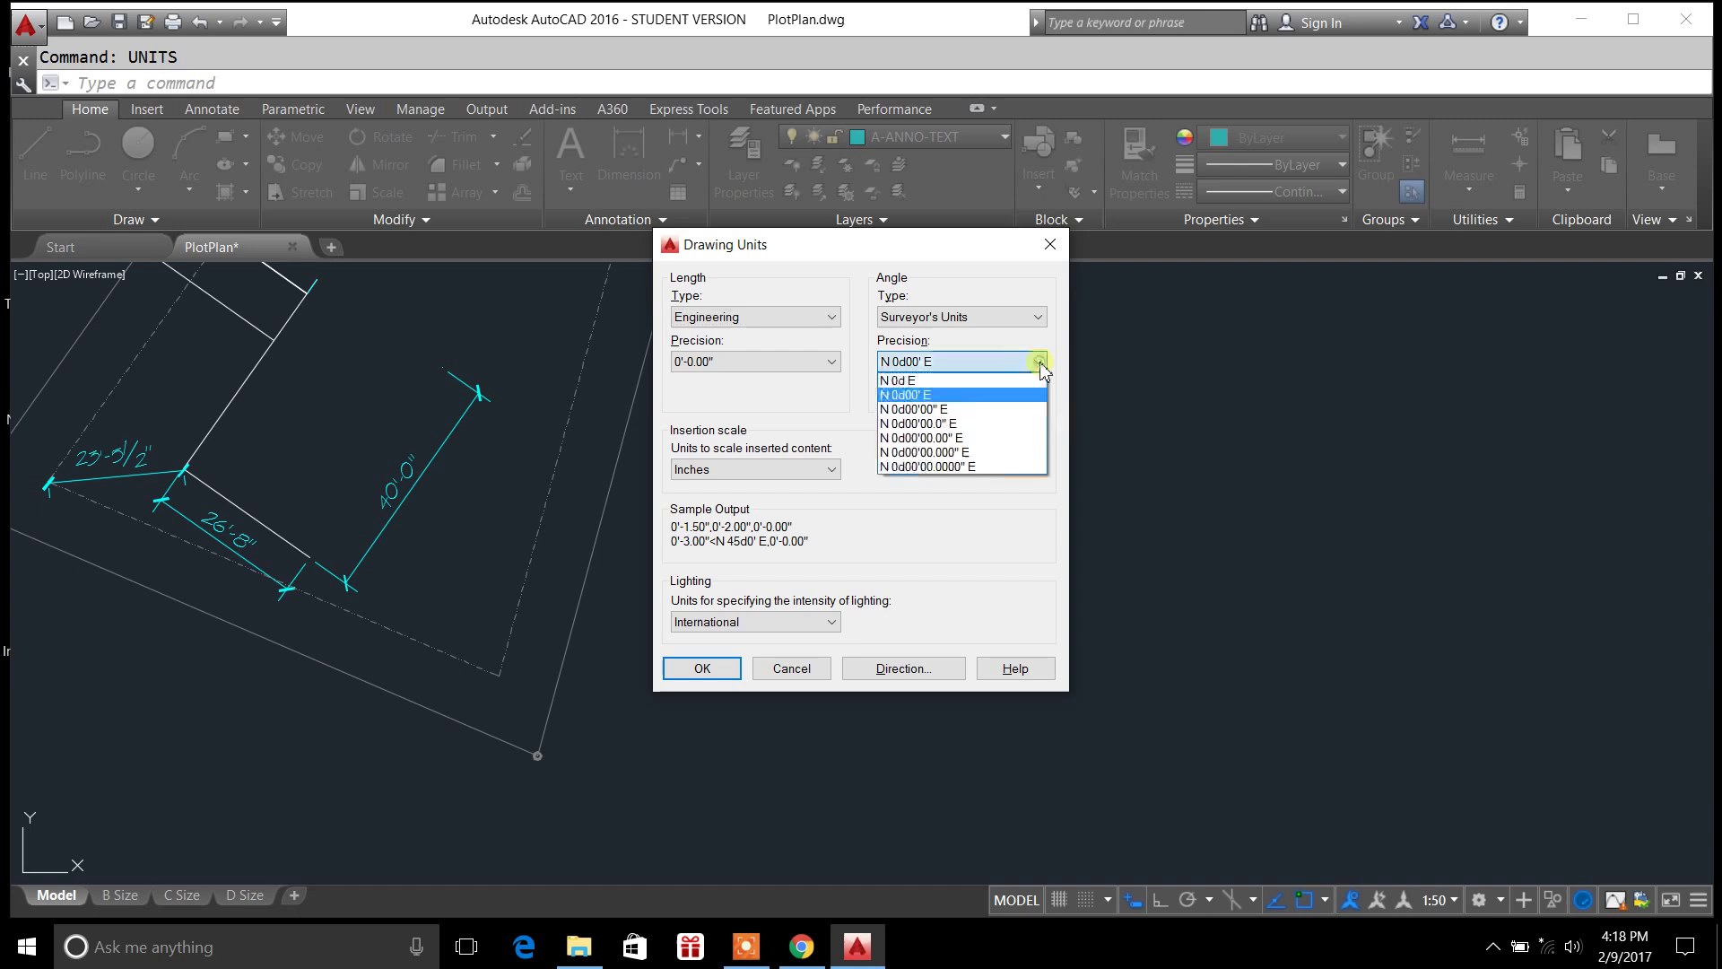
left_click(927, 398)
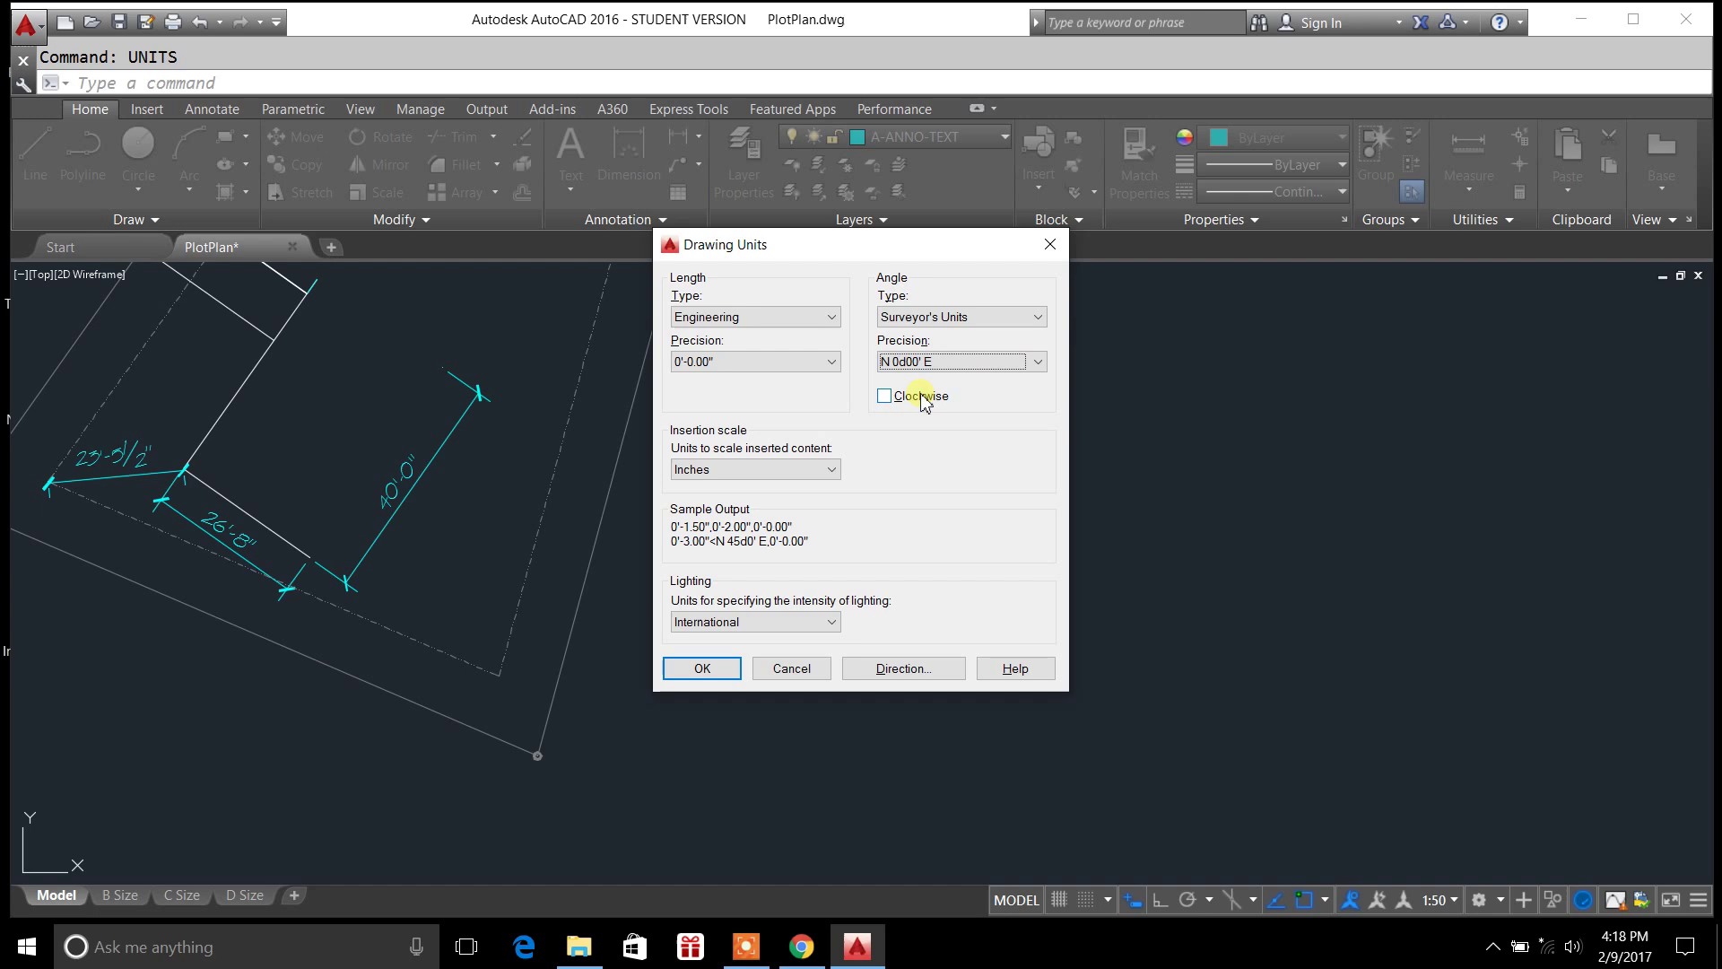
left_click(754, 318)
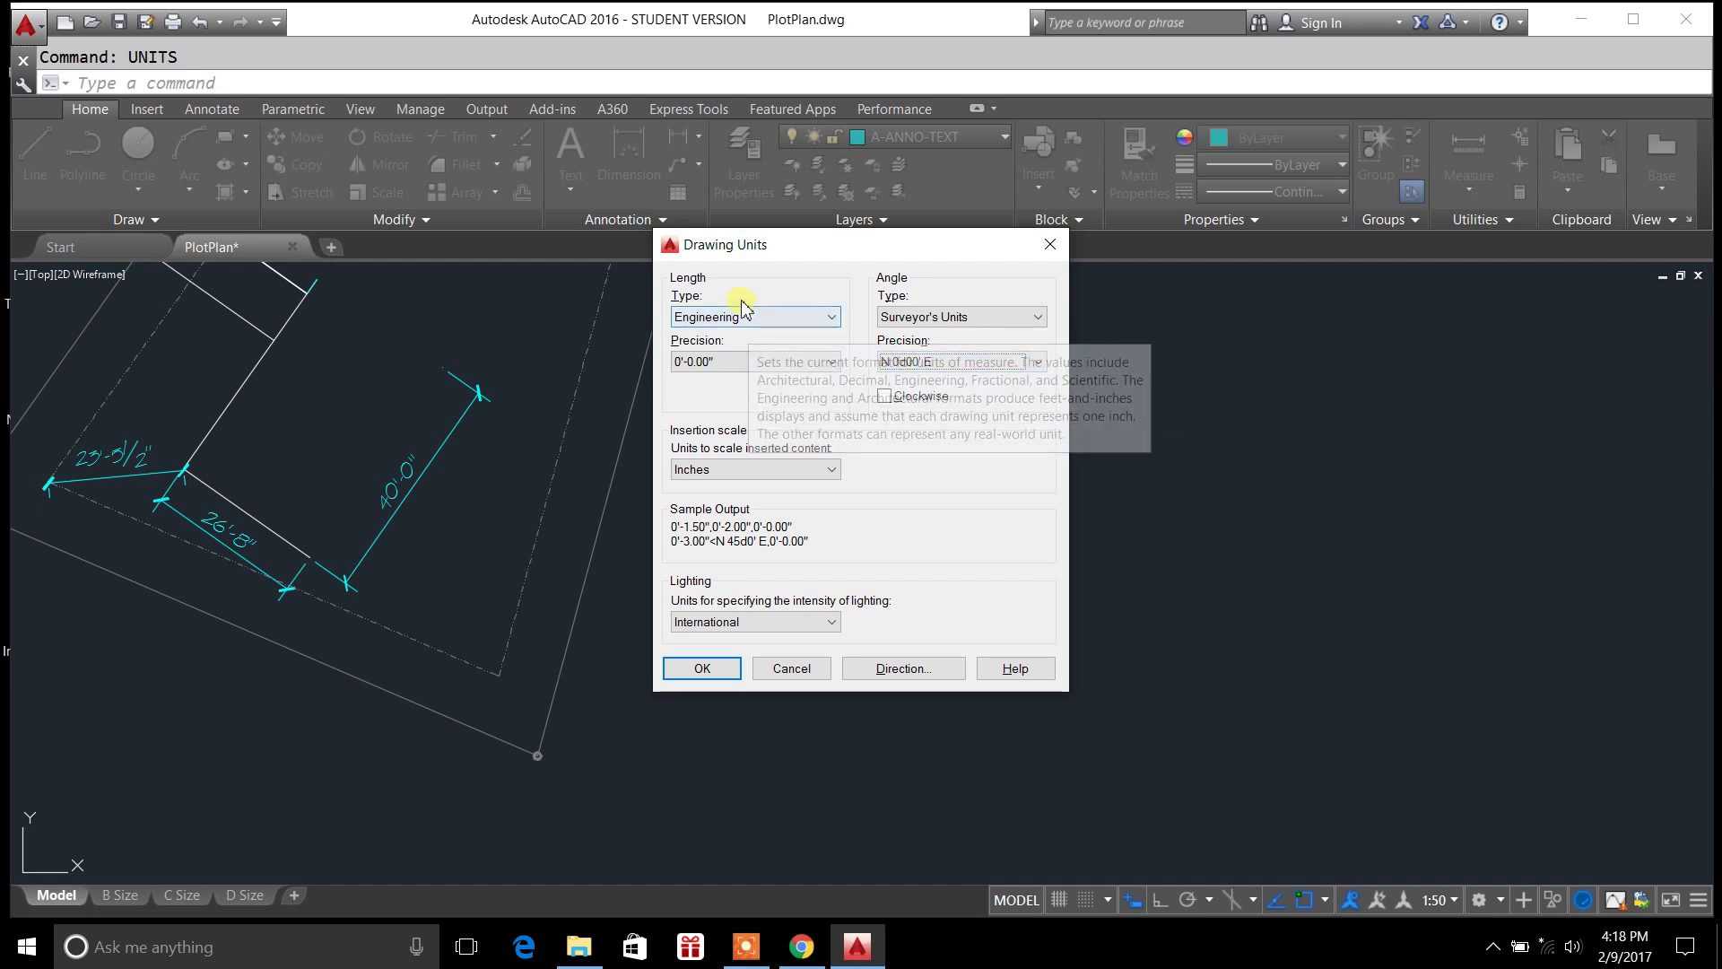
left_click(728, 362)
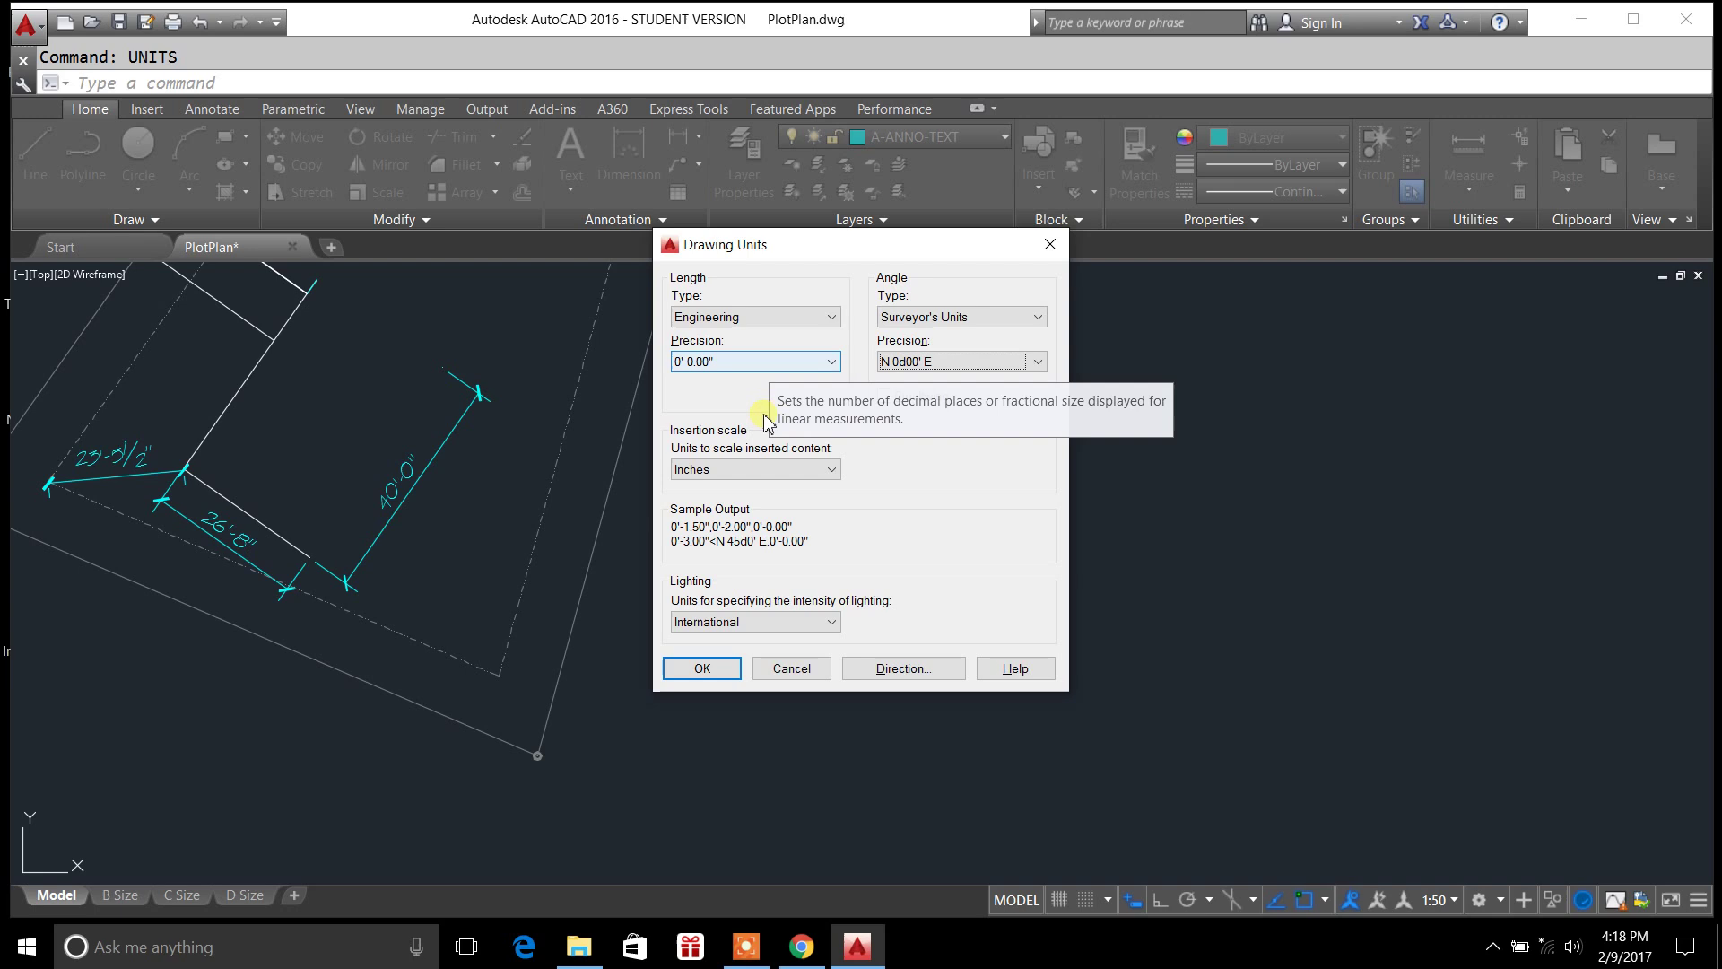
left_click(805, 471)
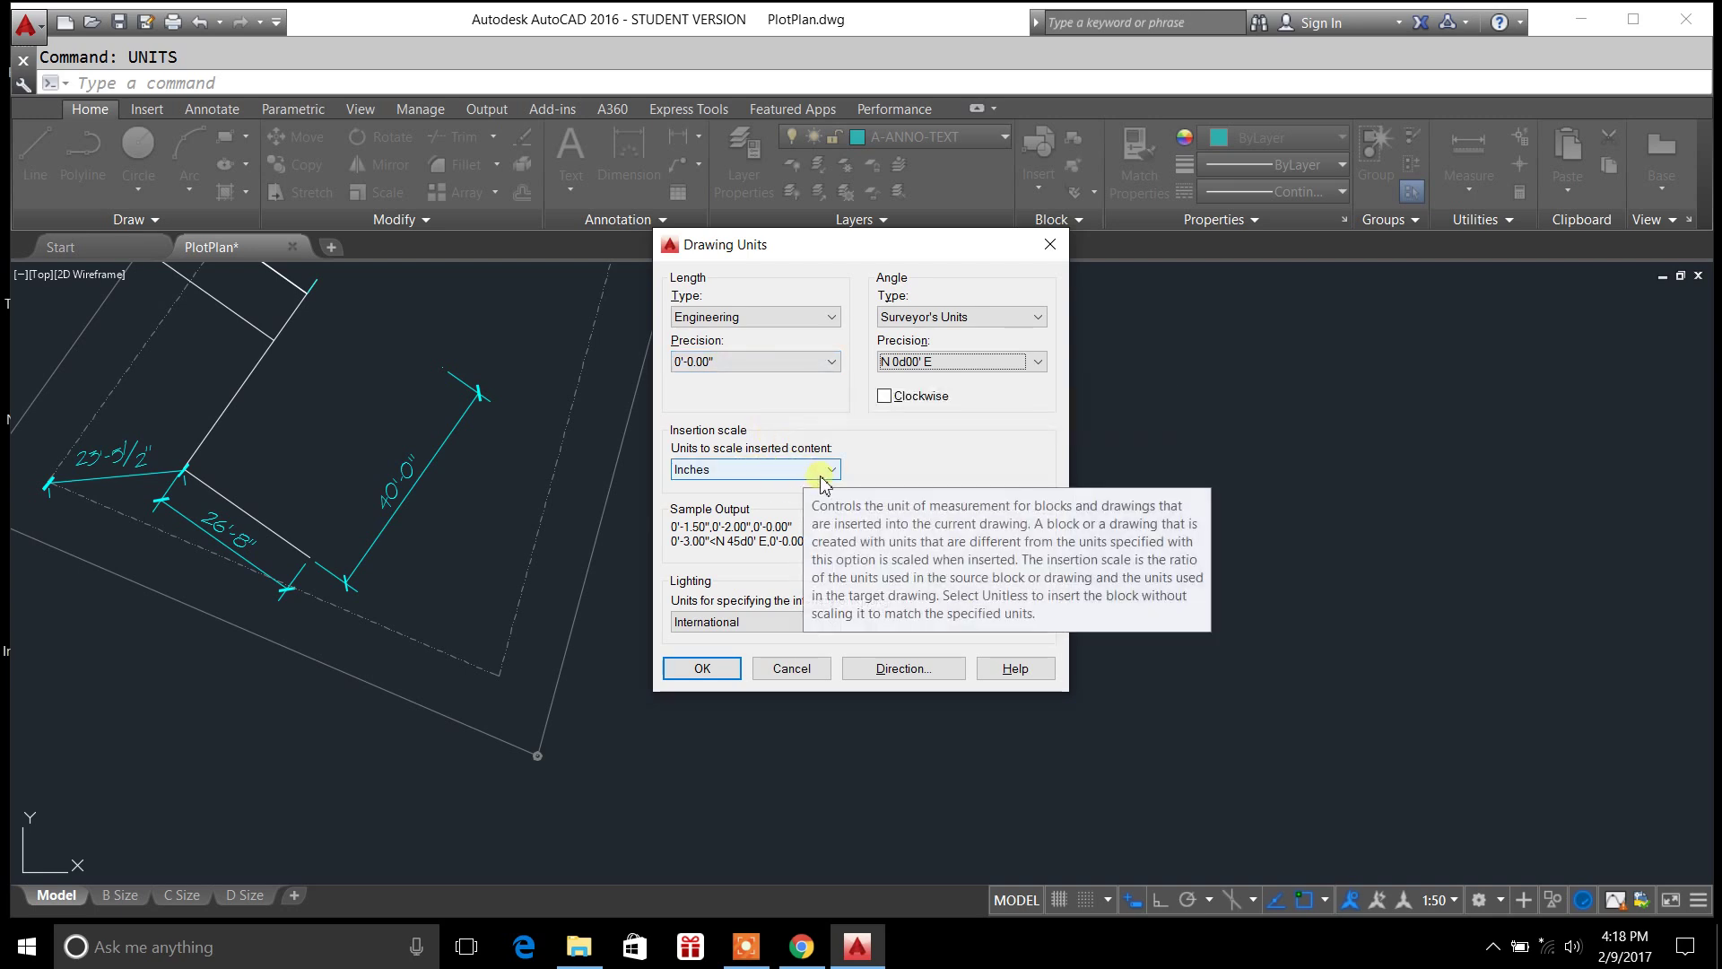
left_click(728, 669)
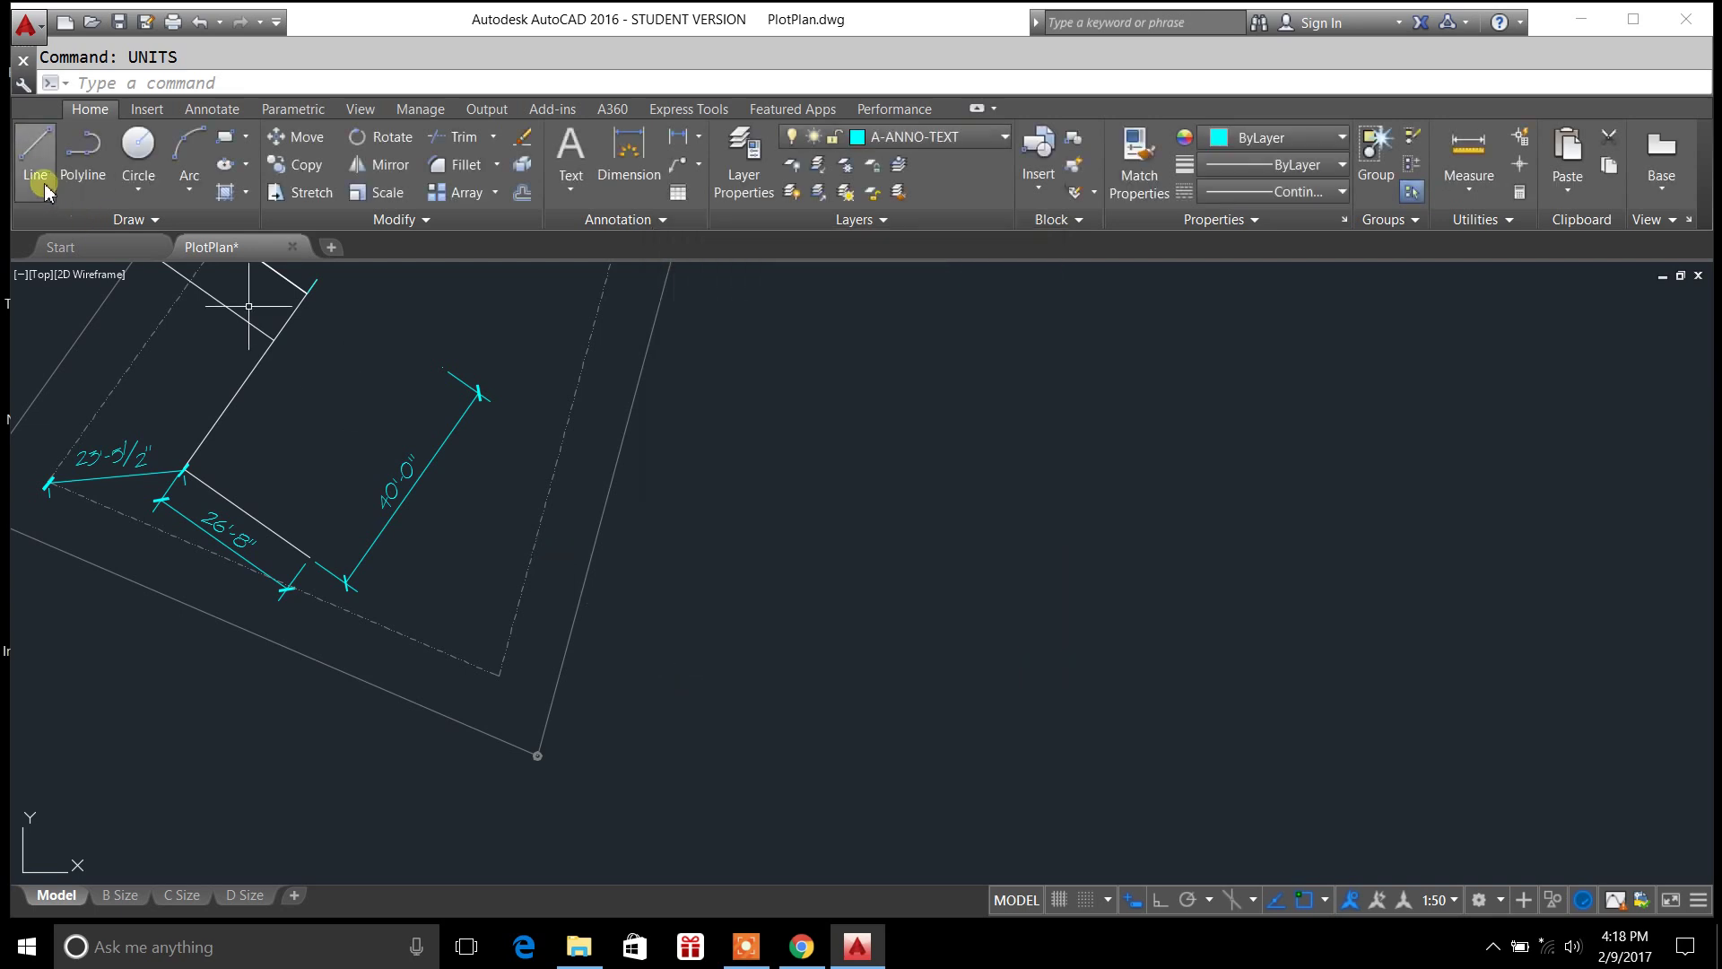
Start a line right of the plot and lock its length at 47.43'.
left_click(35, 154)
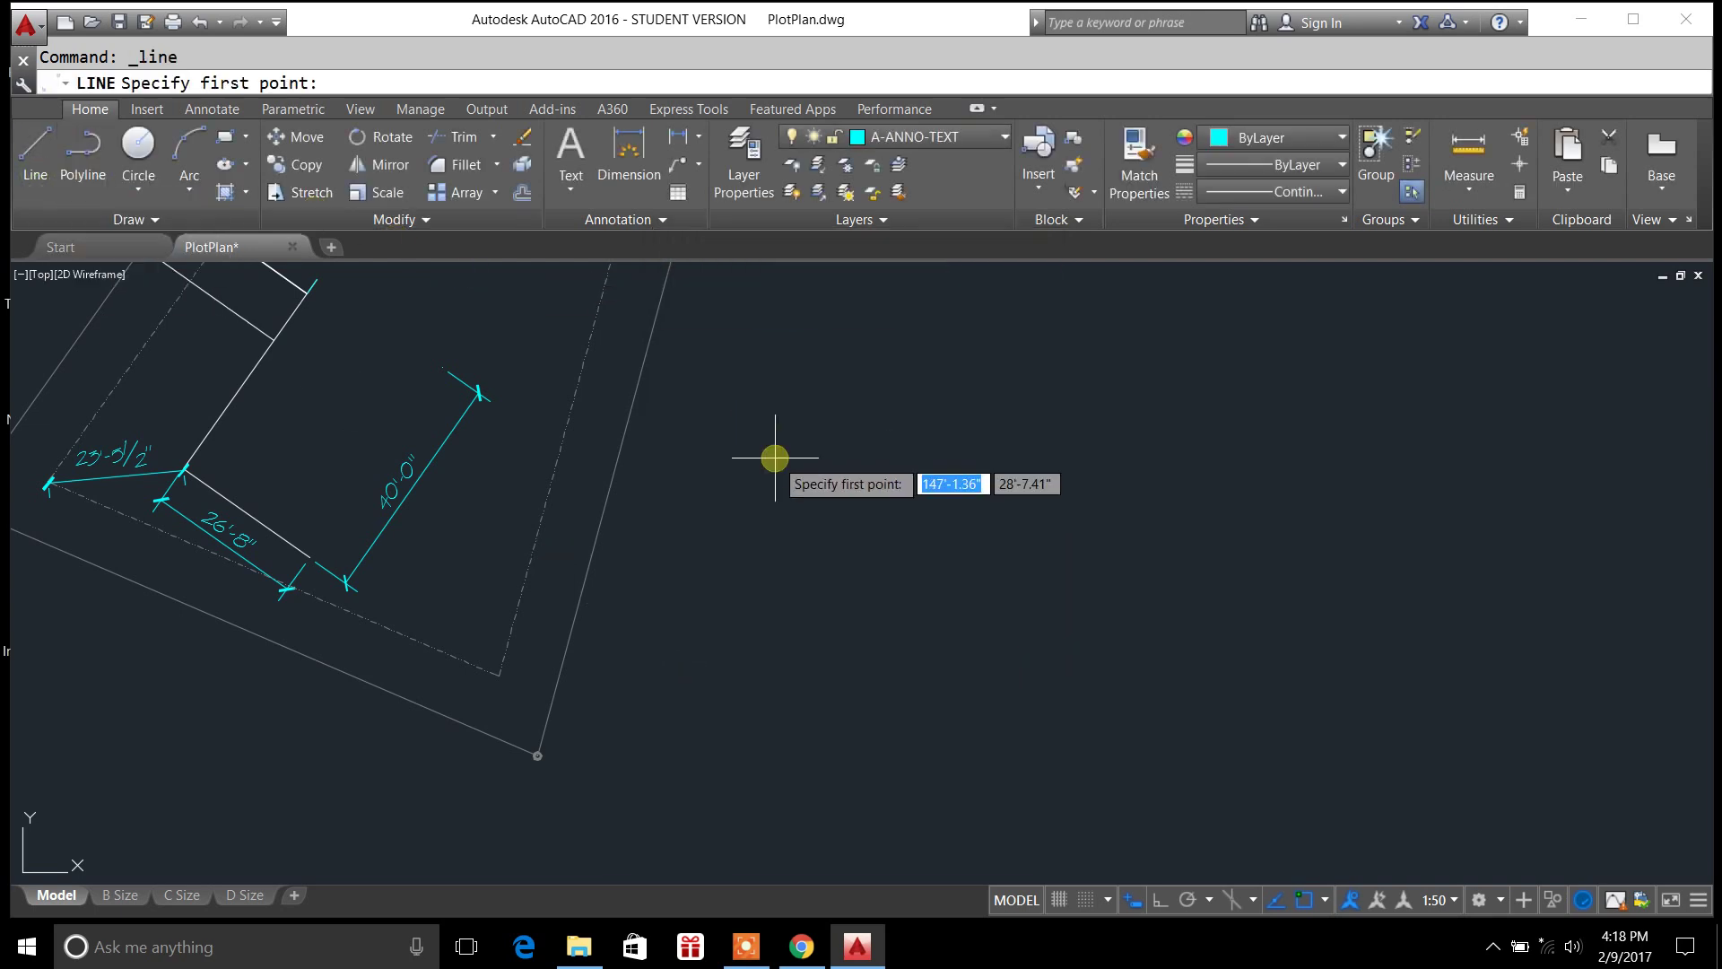
left_click(846, 665)
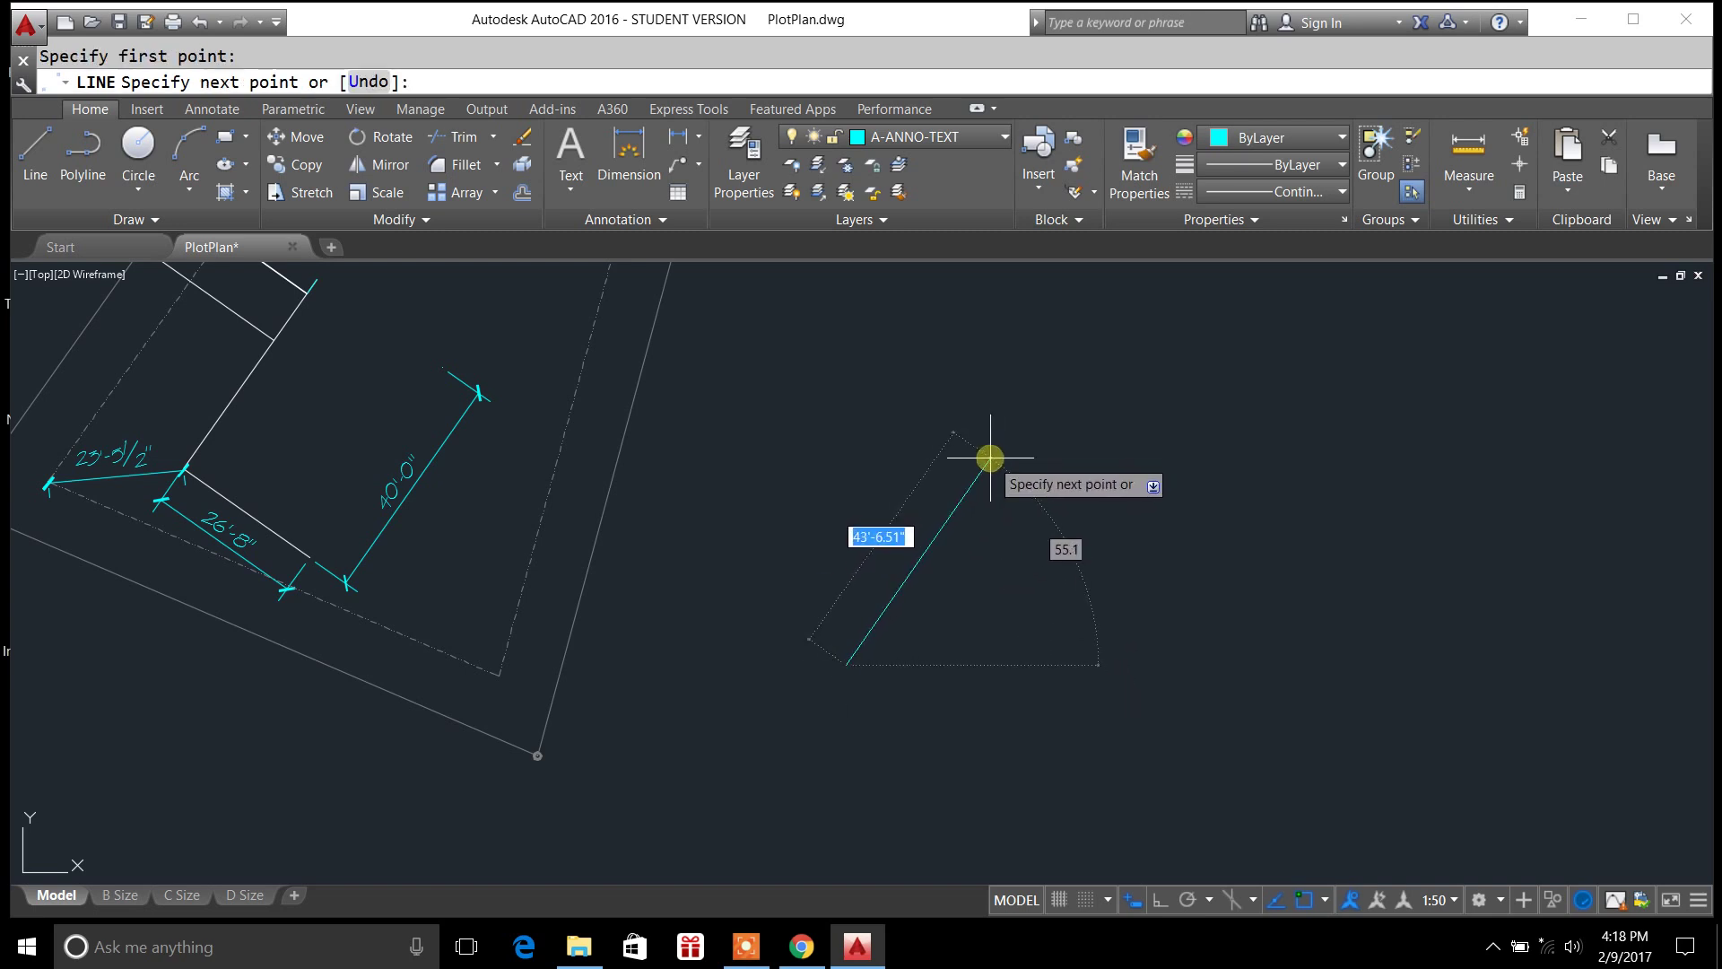
type("47.43")
type("'")
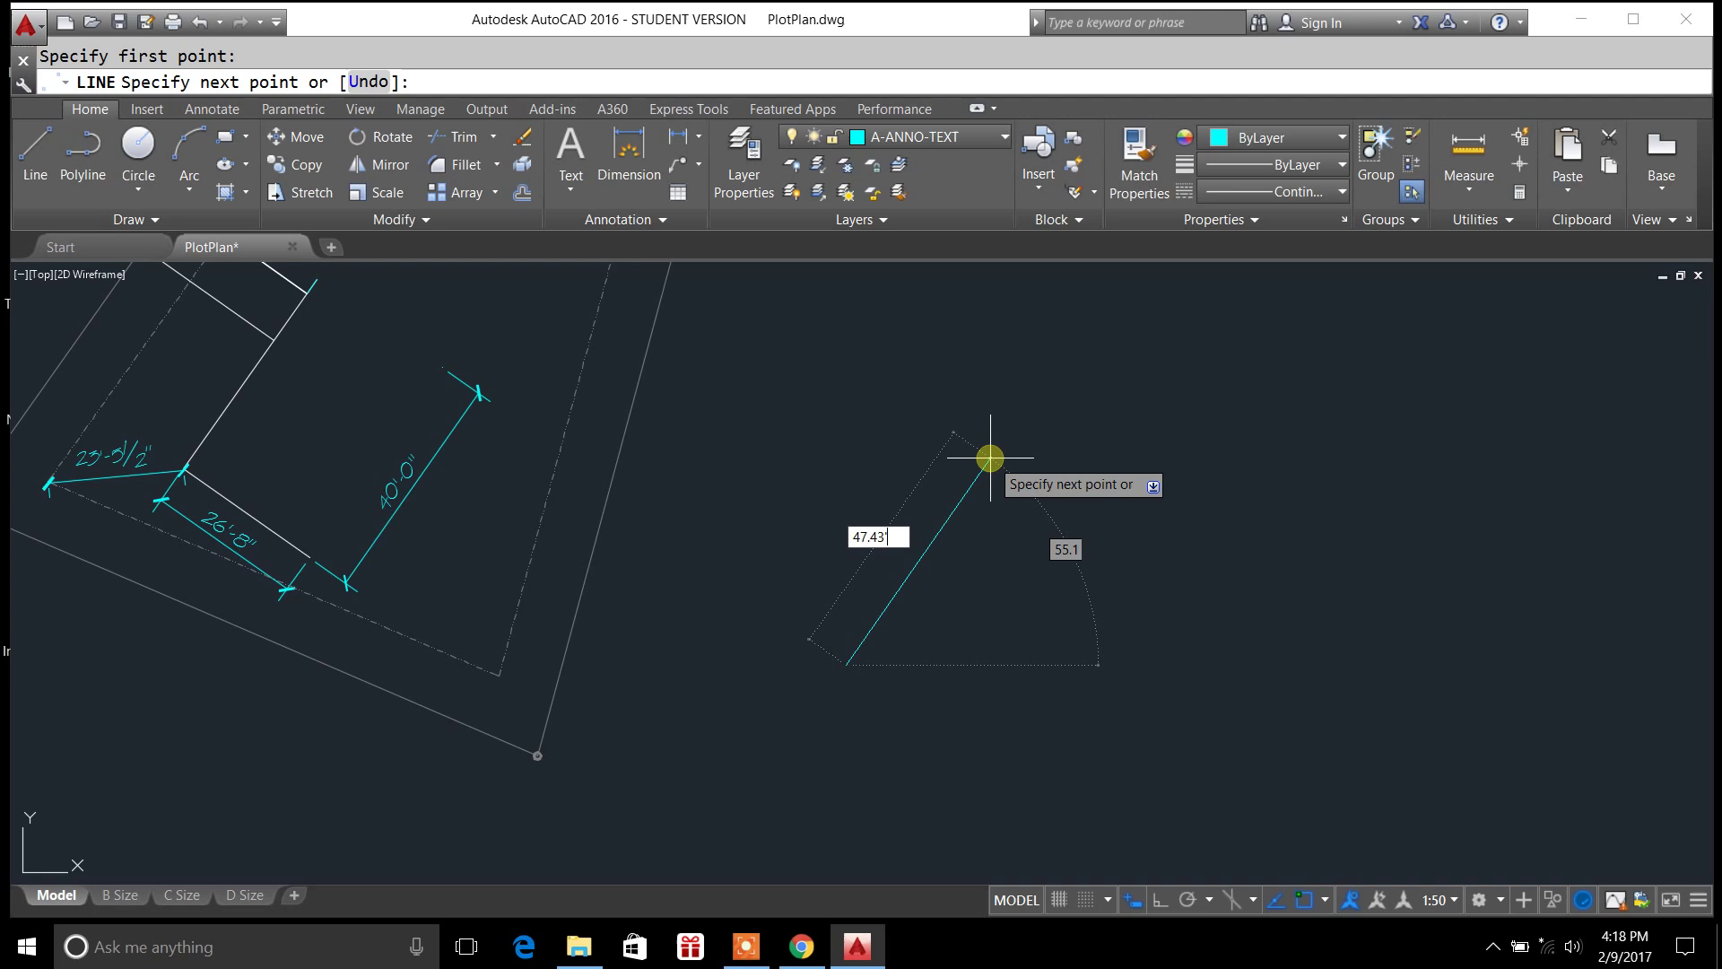
key("Tab")
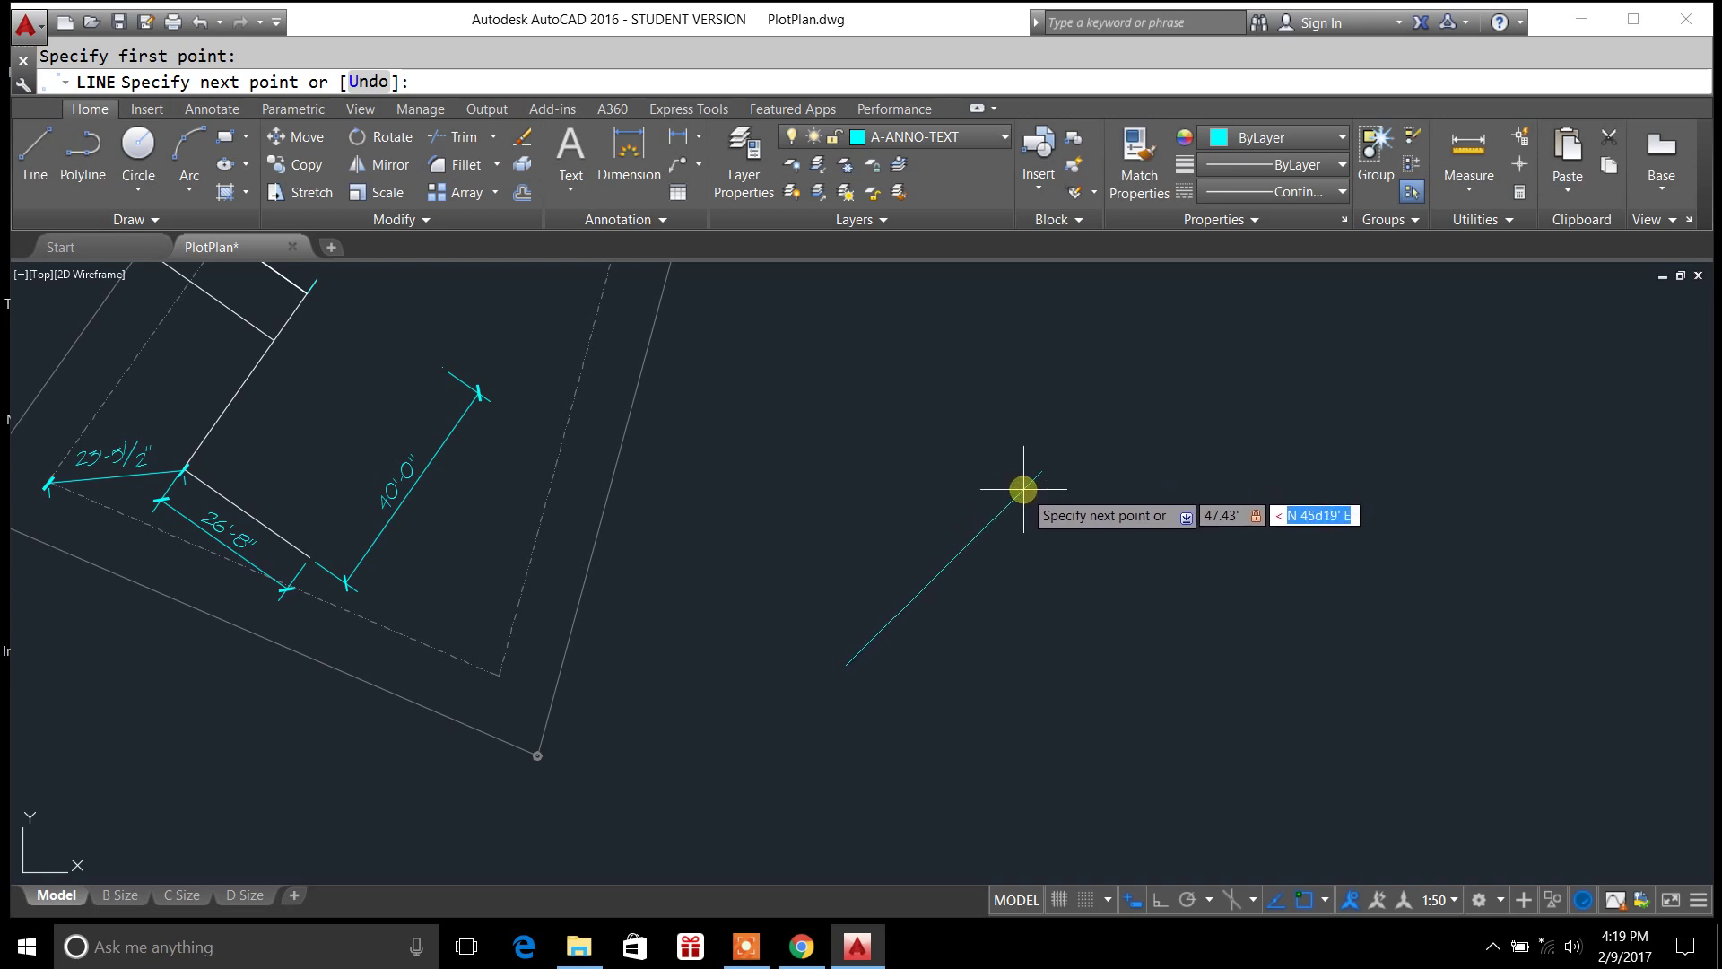
type("n")
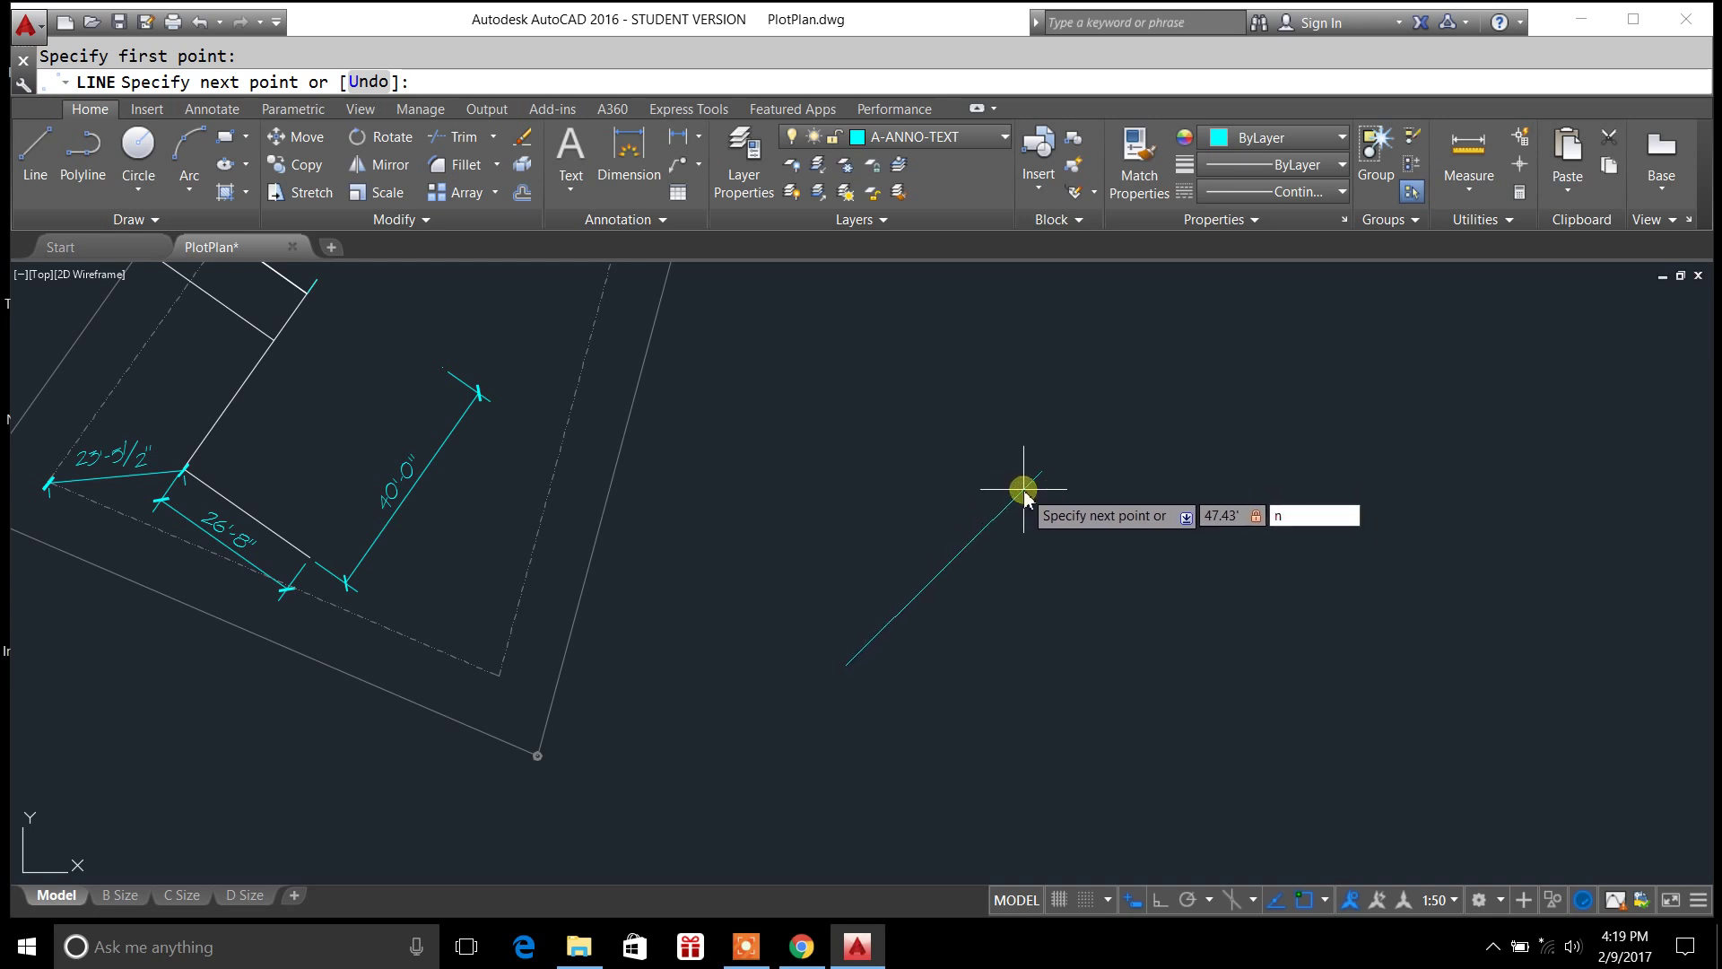
type("35d")
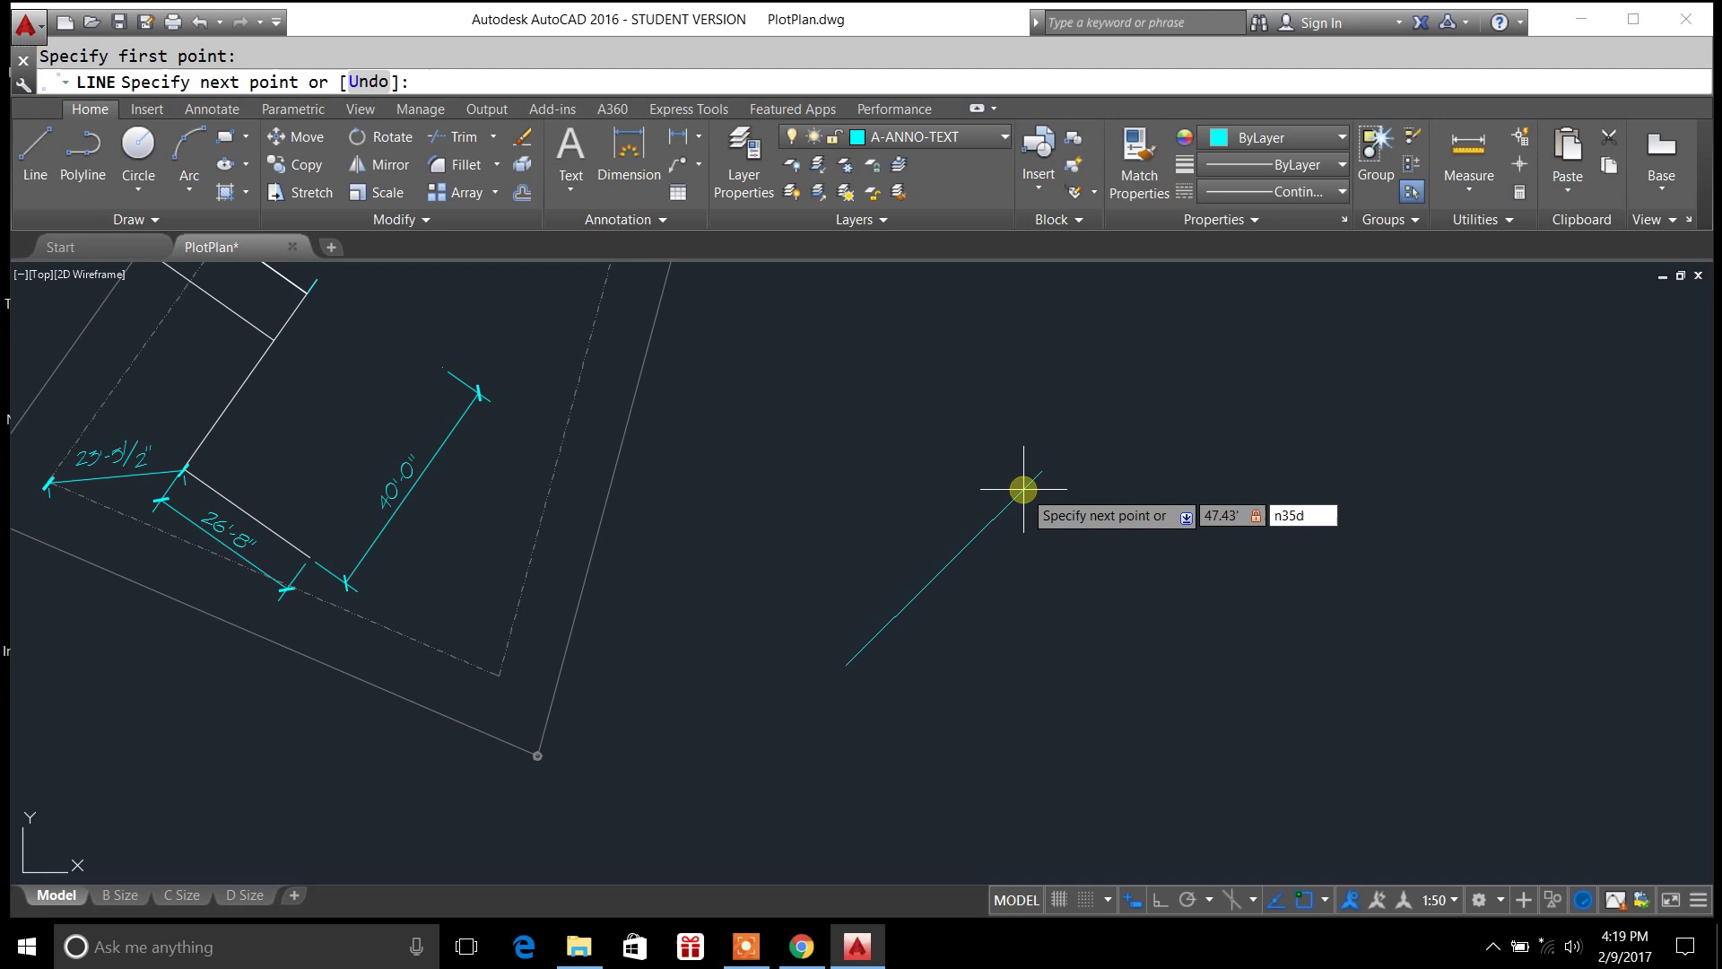
type("15")
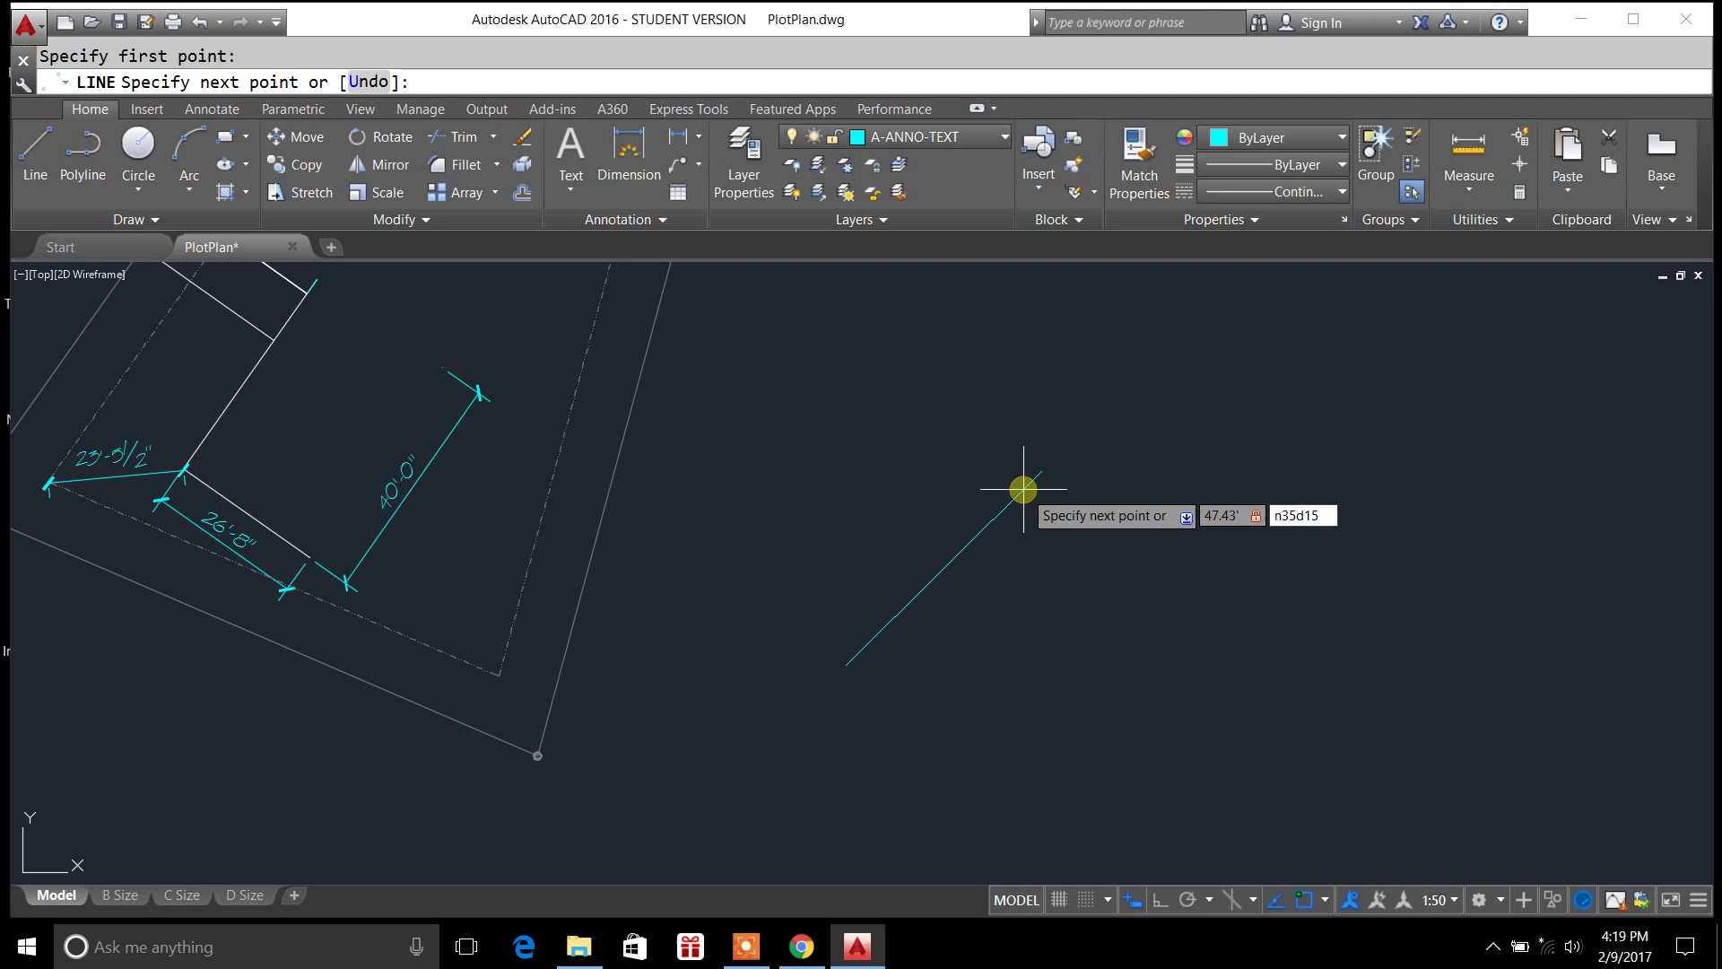
type("20")
type("\"")
type("e")
Enter bearing N35d15'20"E to finish the 47.43' line, then end LINE.
key("Return")
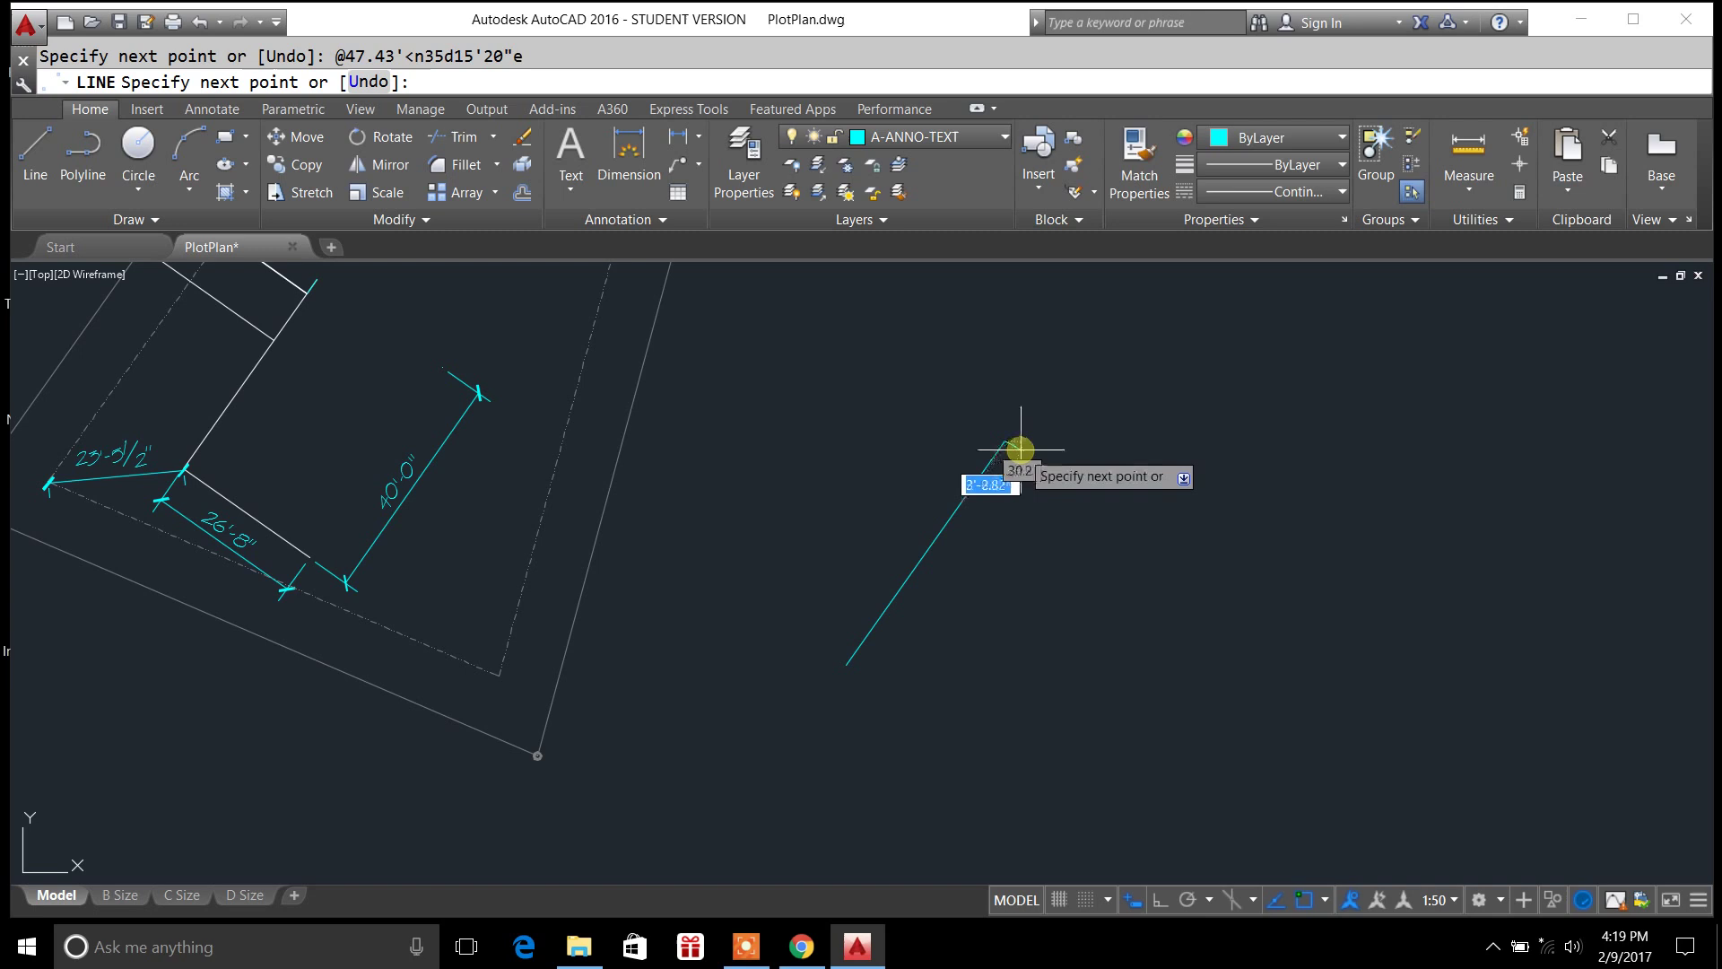
key("Escape")
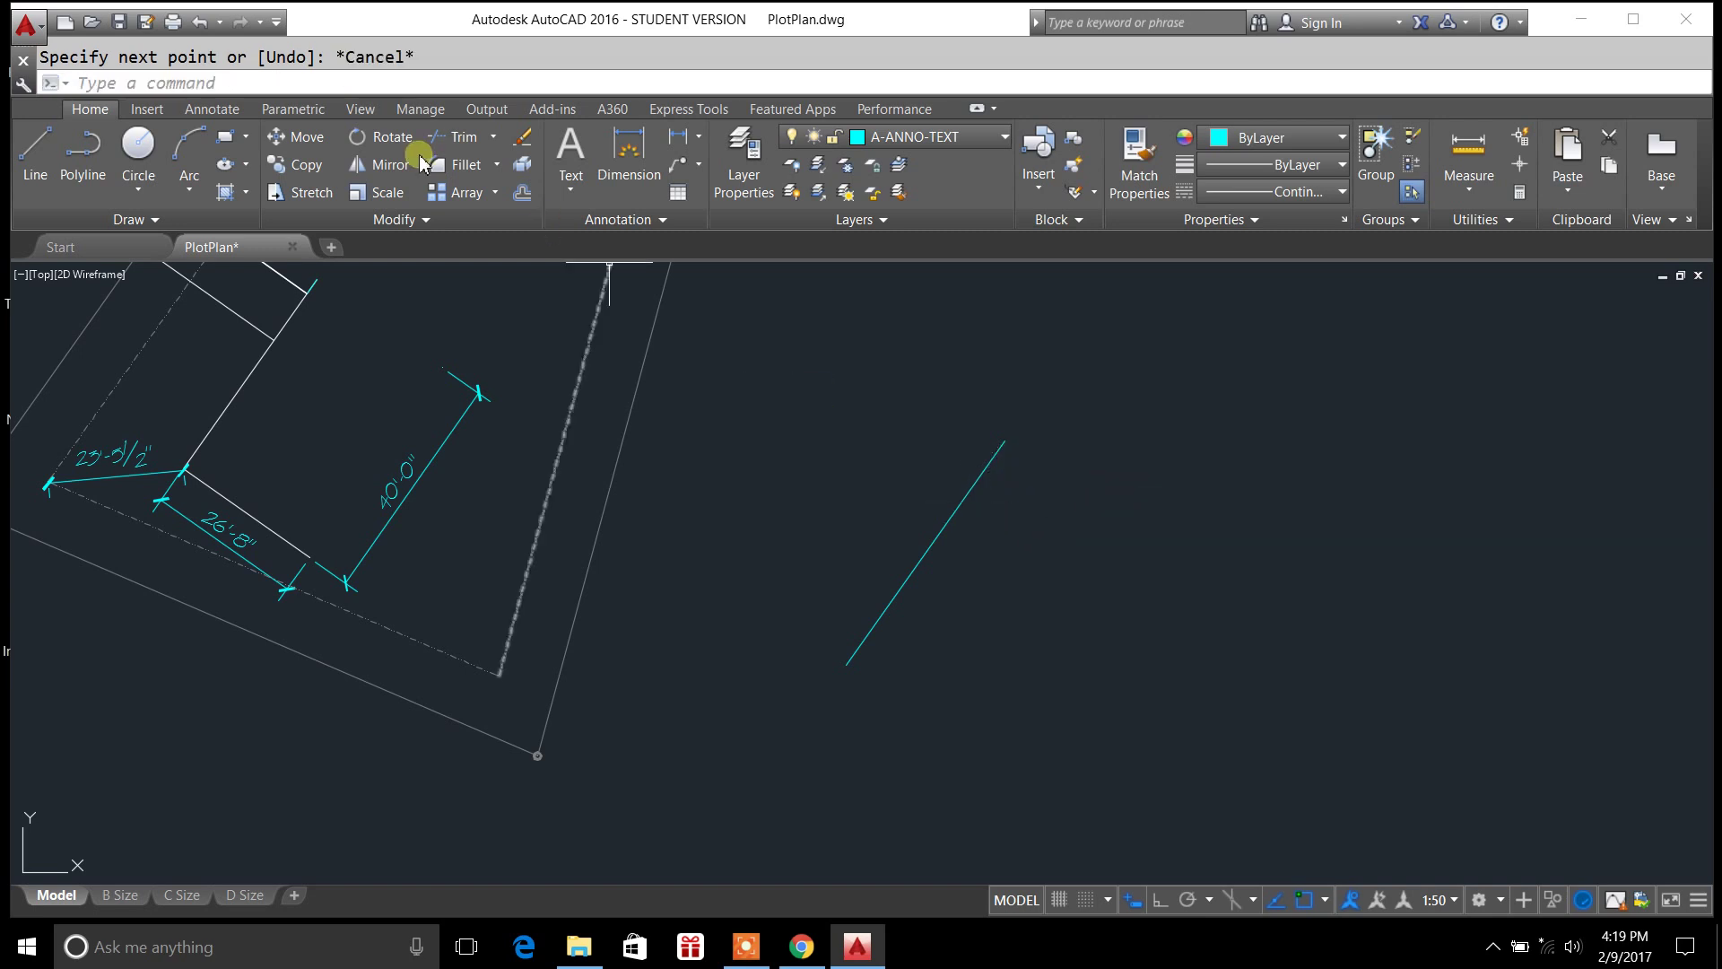
left_click(384, 86)
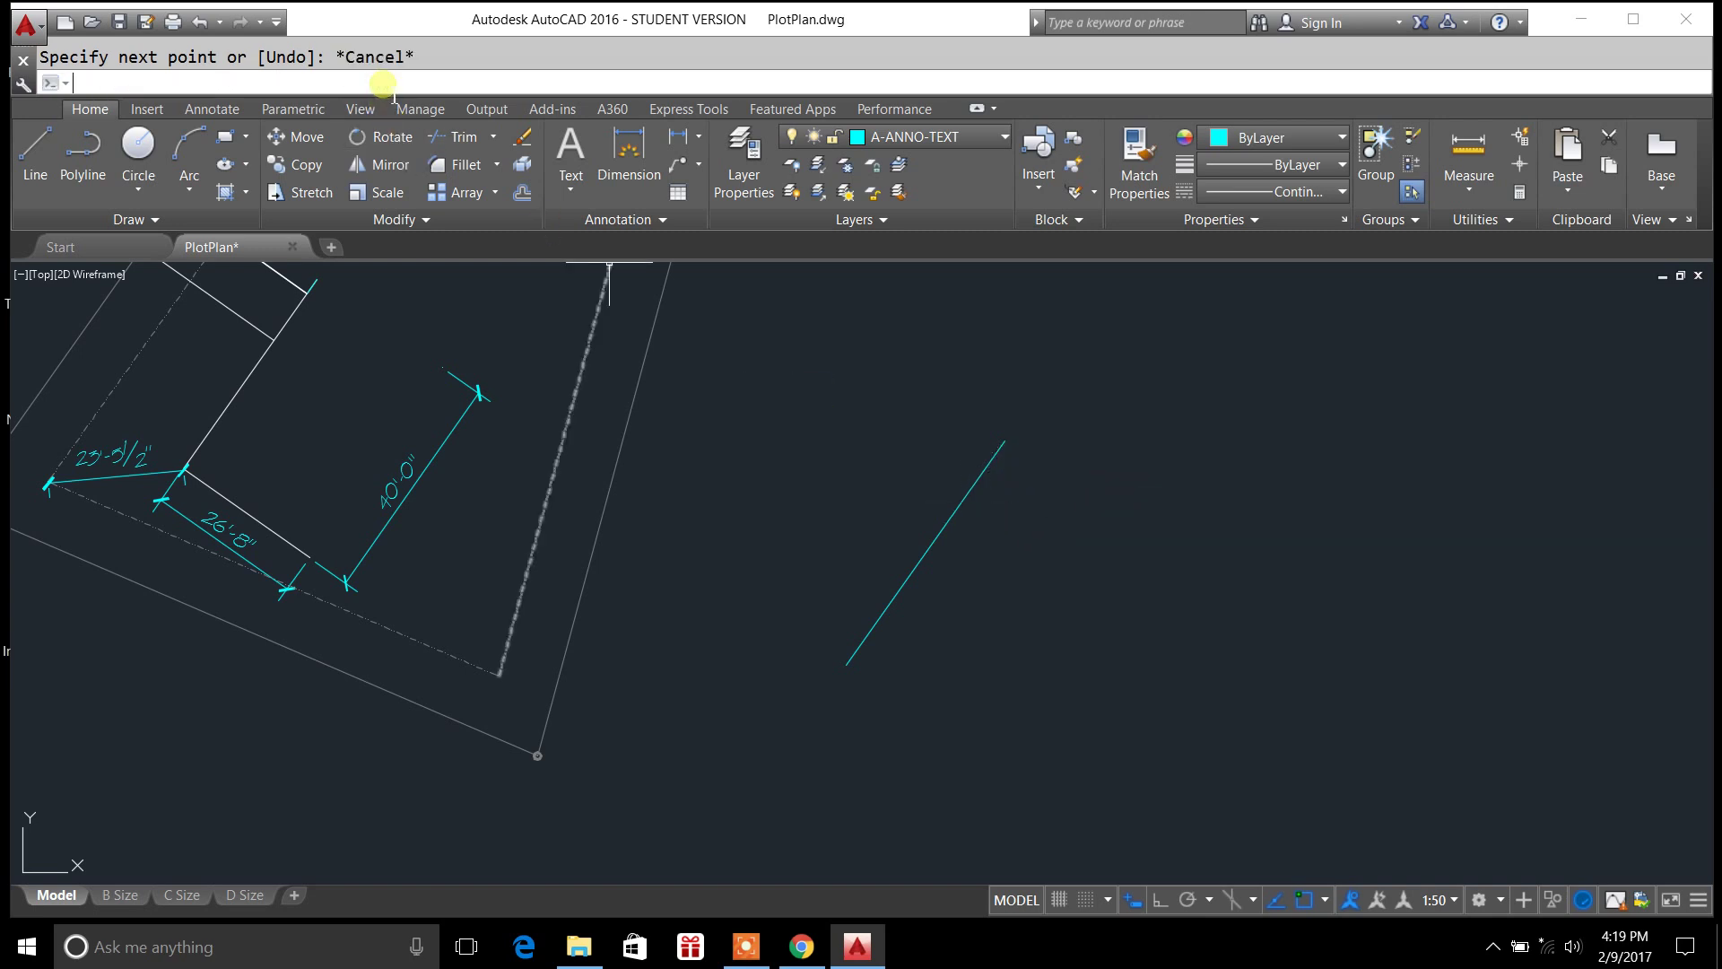
type("LIST")
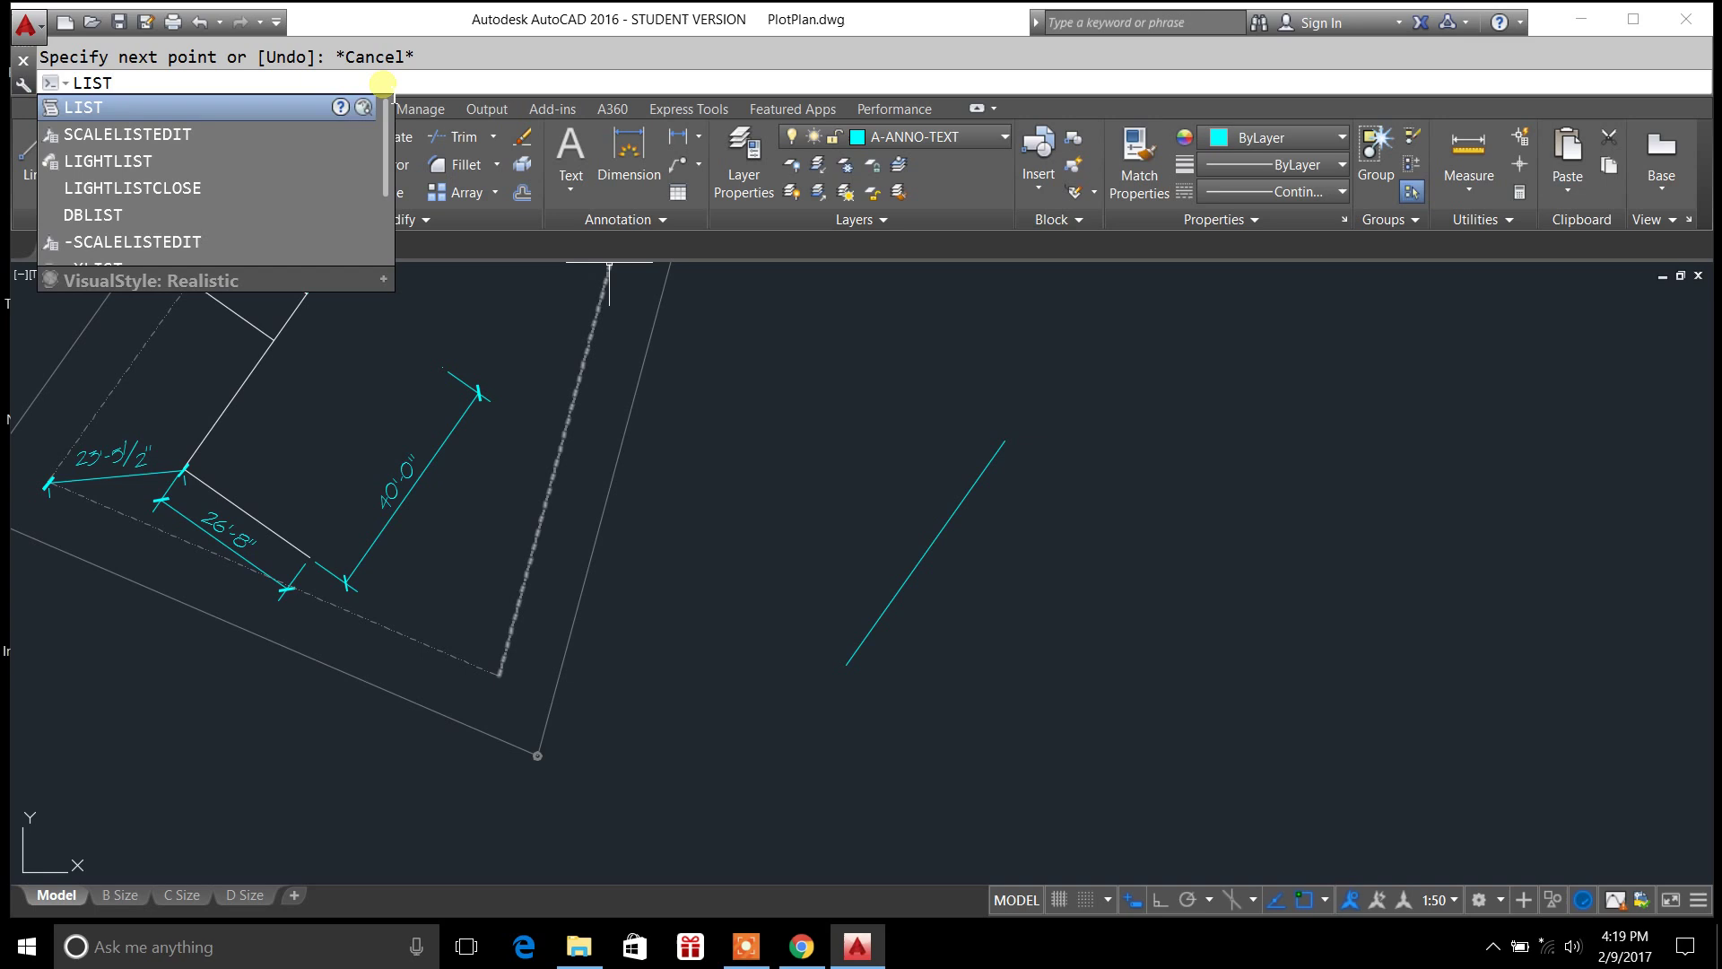
LIST the new cyan line's properties.
key("Return")
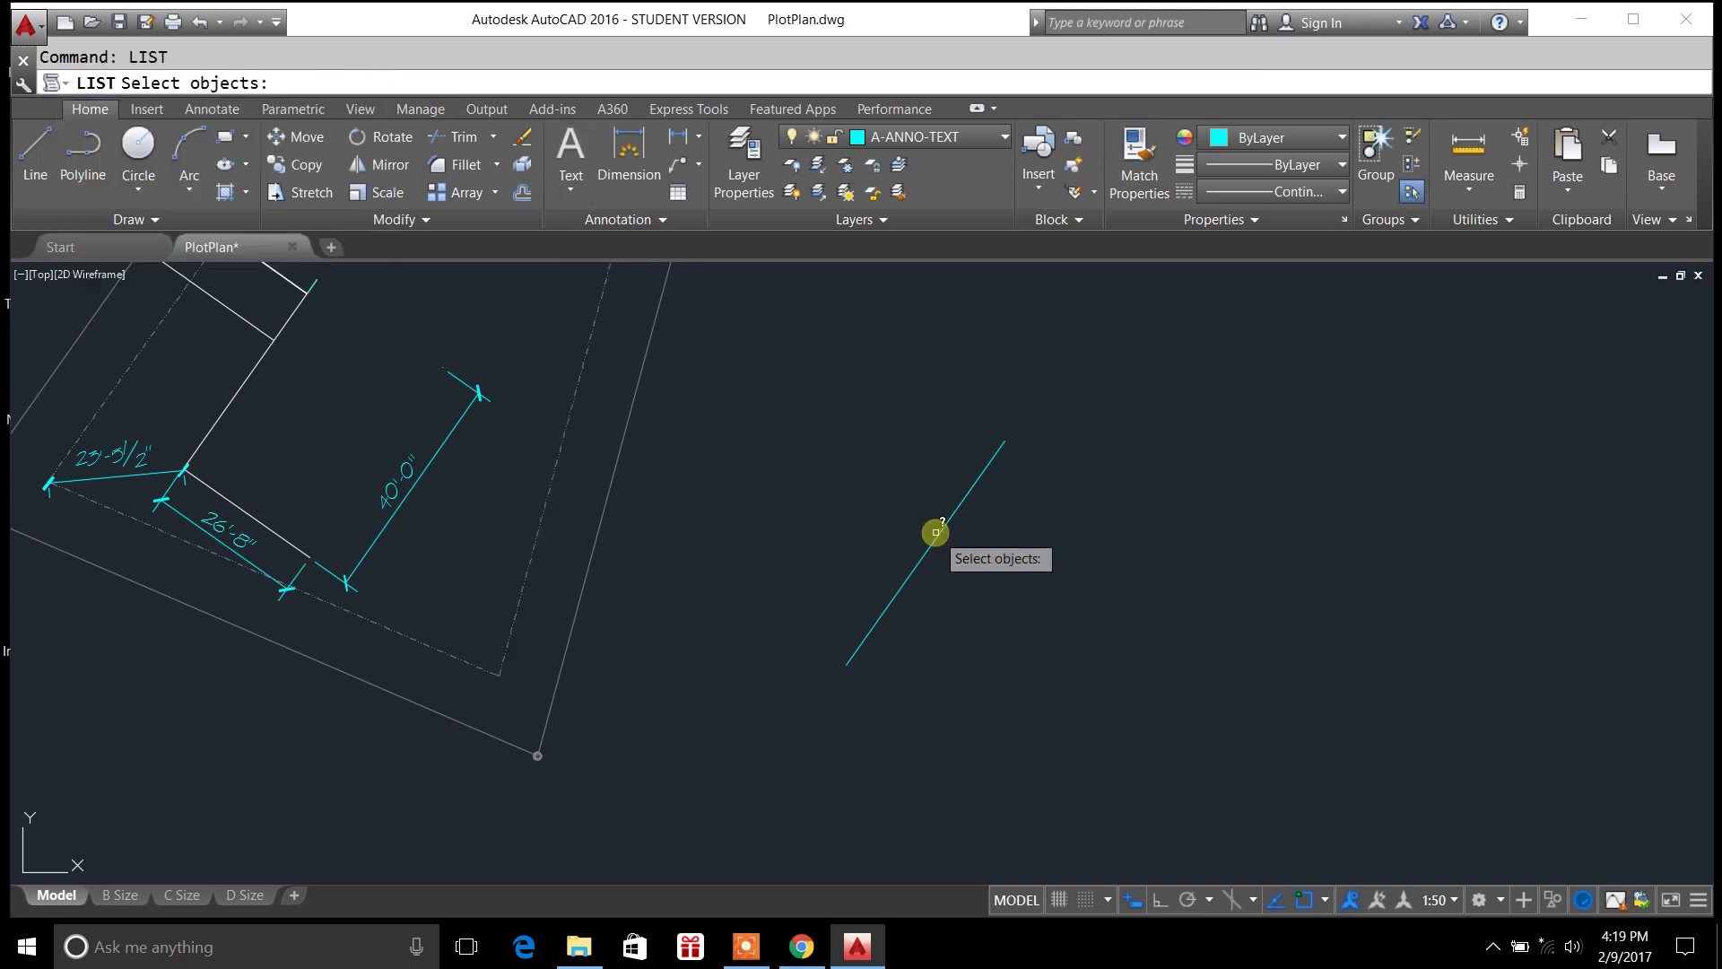
left_click(938, 538)
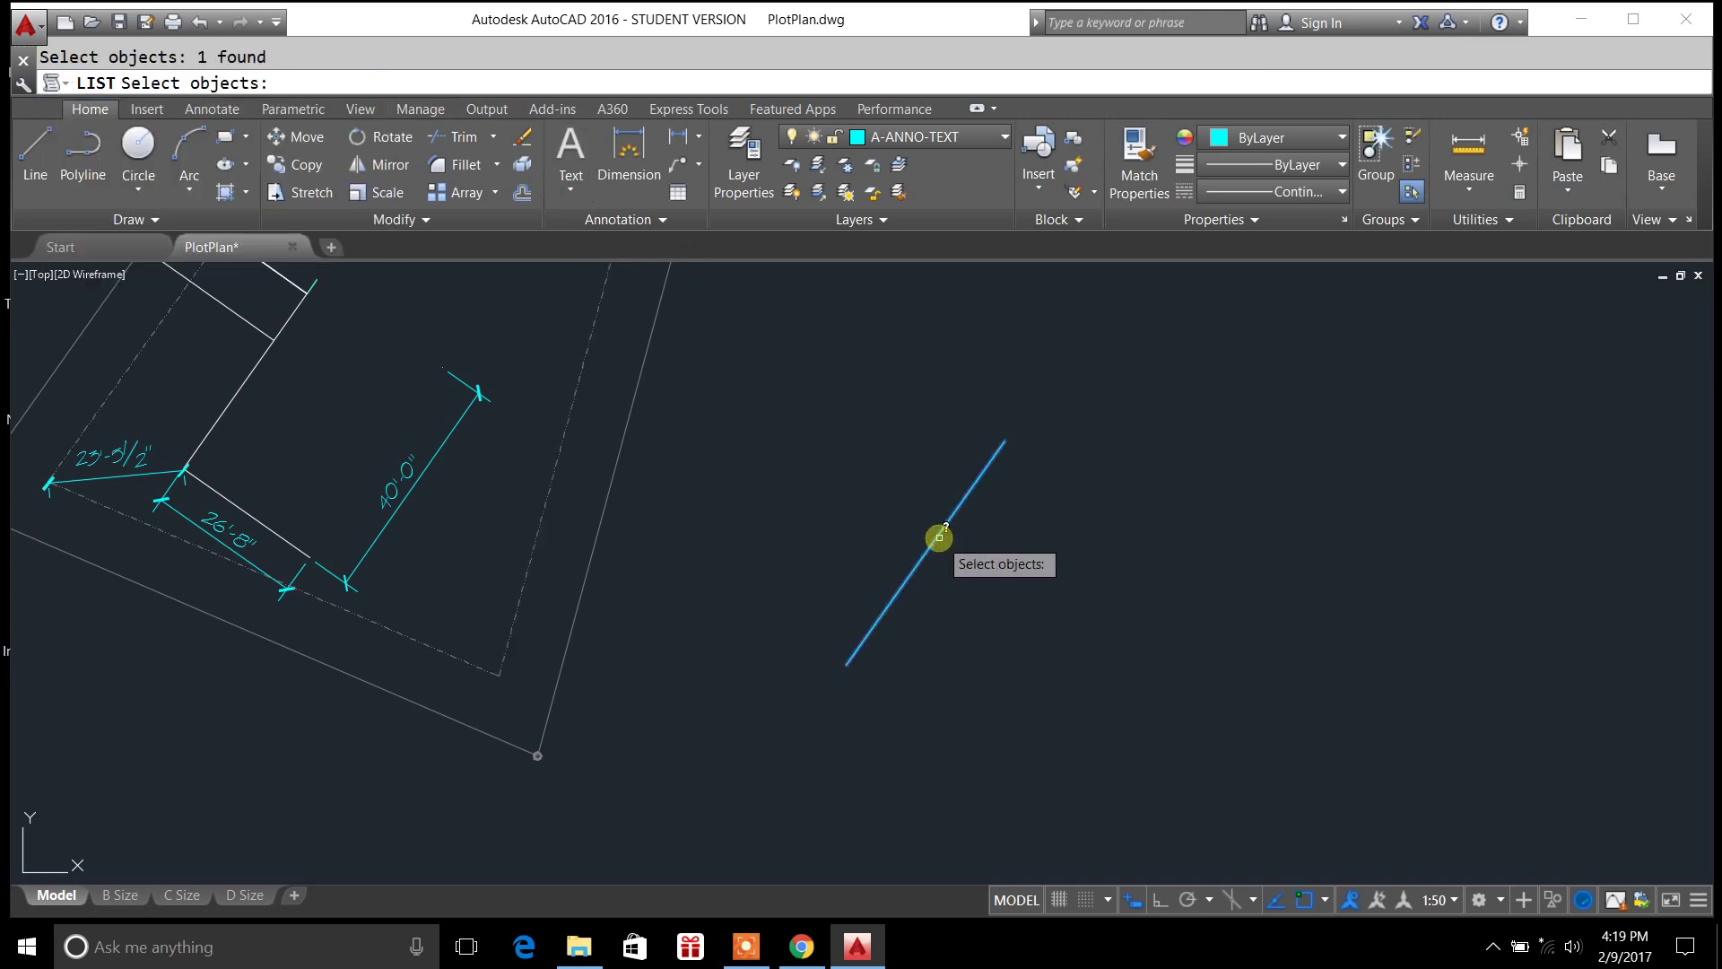
key("Return")
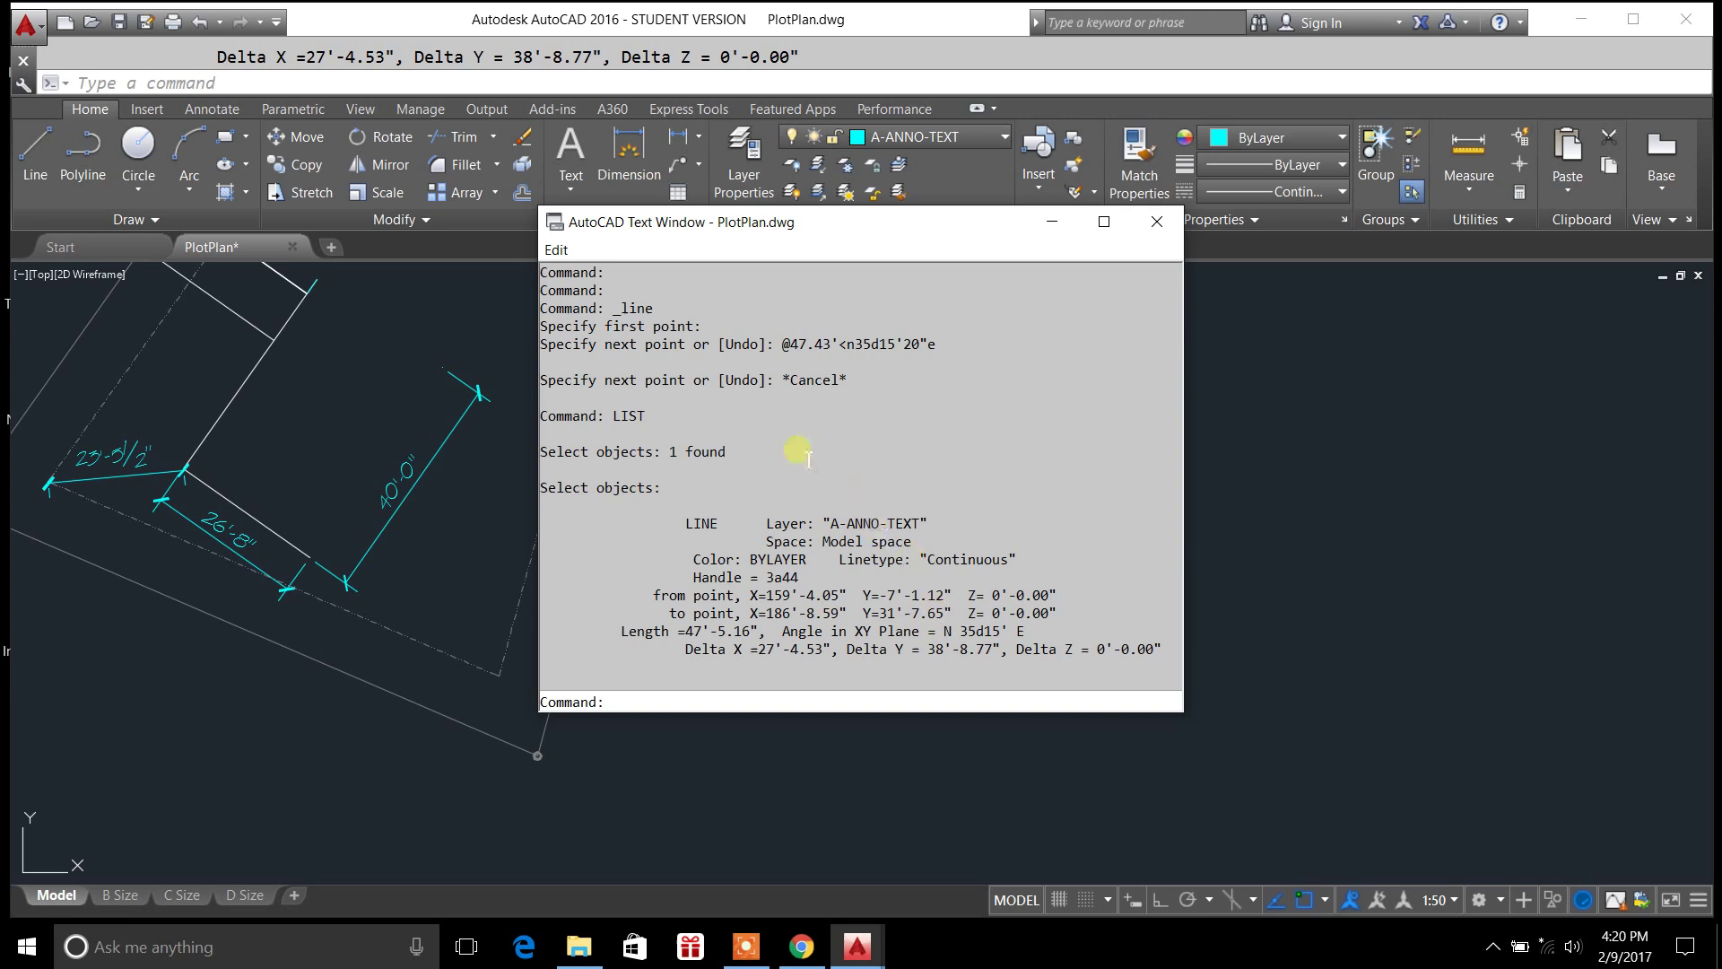
Compare the entered bearing N35d15'20"E with the listed N 35d15' E angle.
left_click_drag(938, 345, 802, 353)
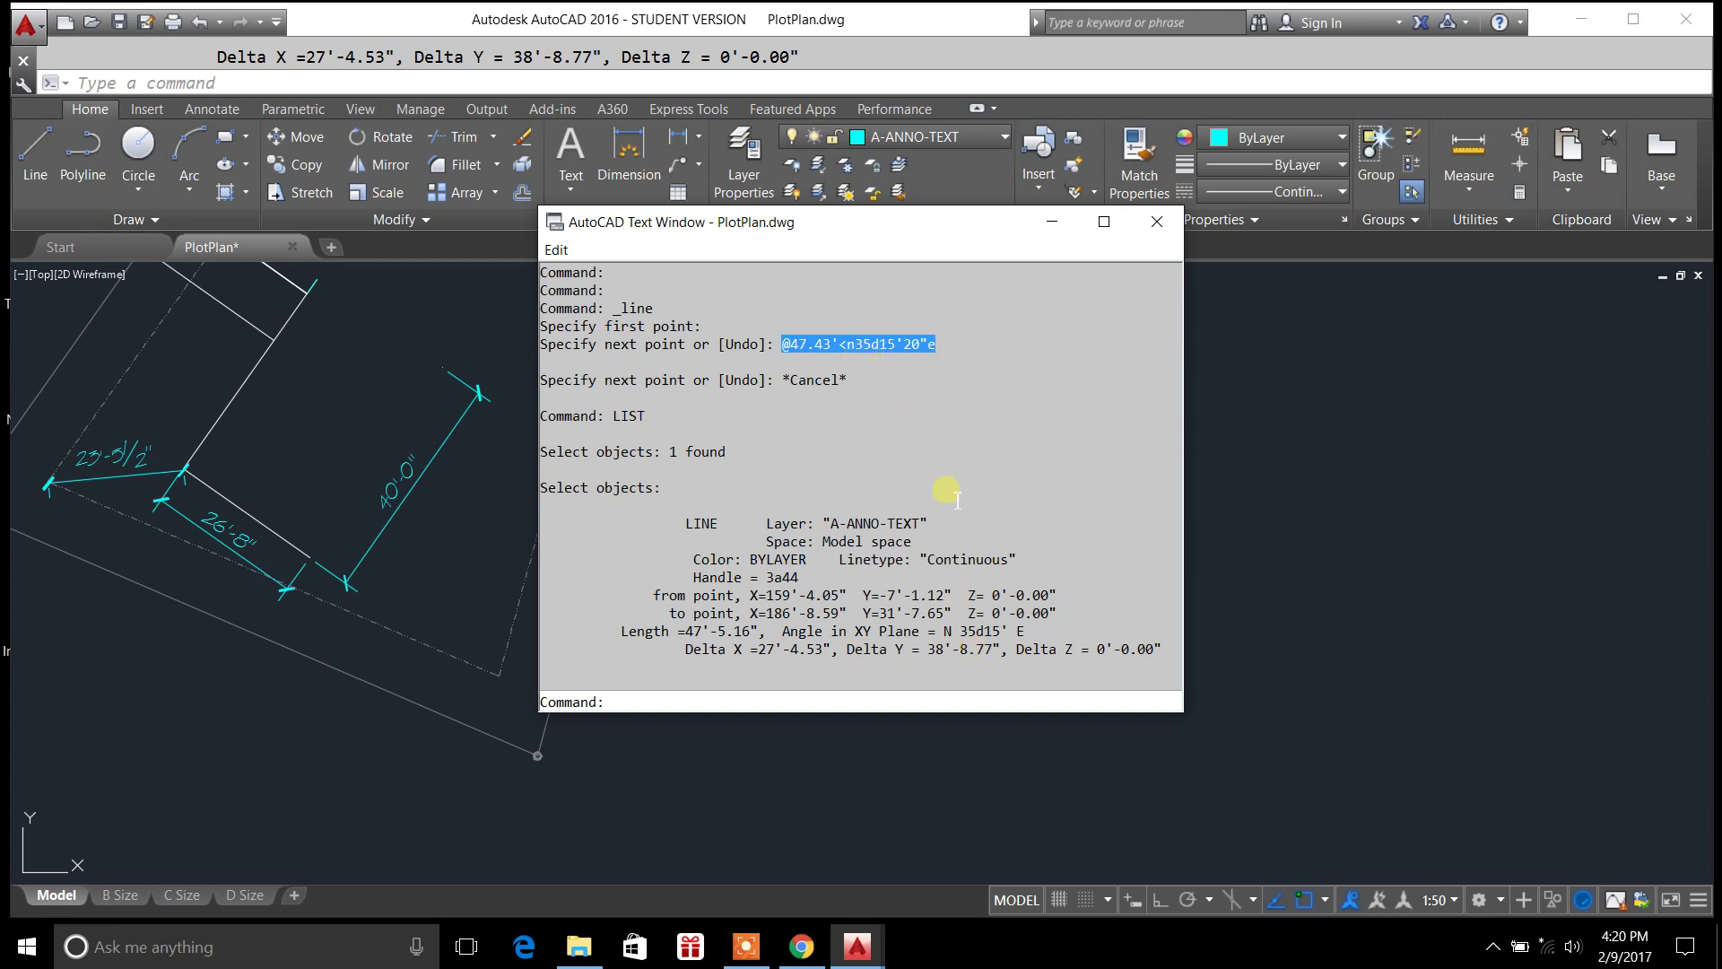
left_click_drag(1026, 631, 961, 631)
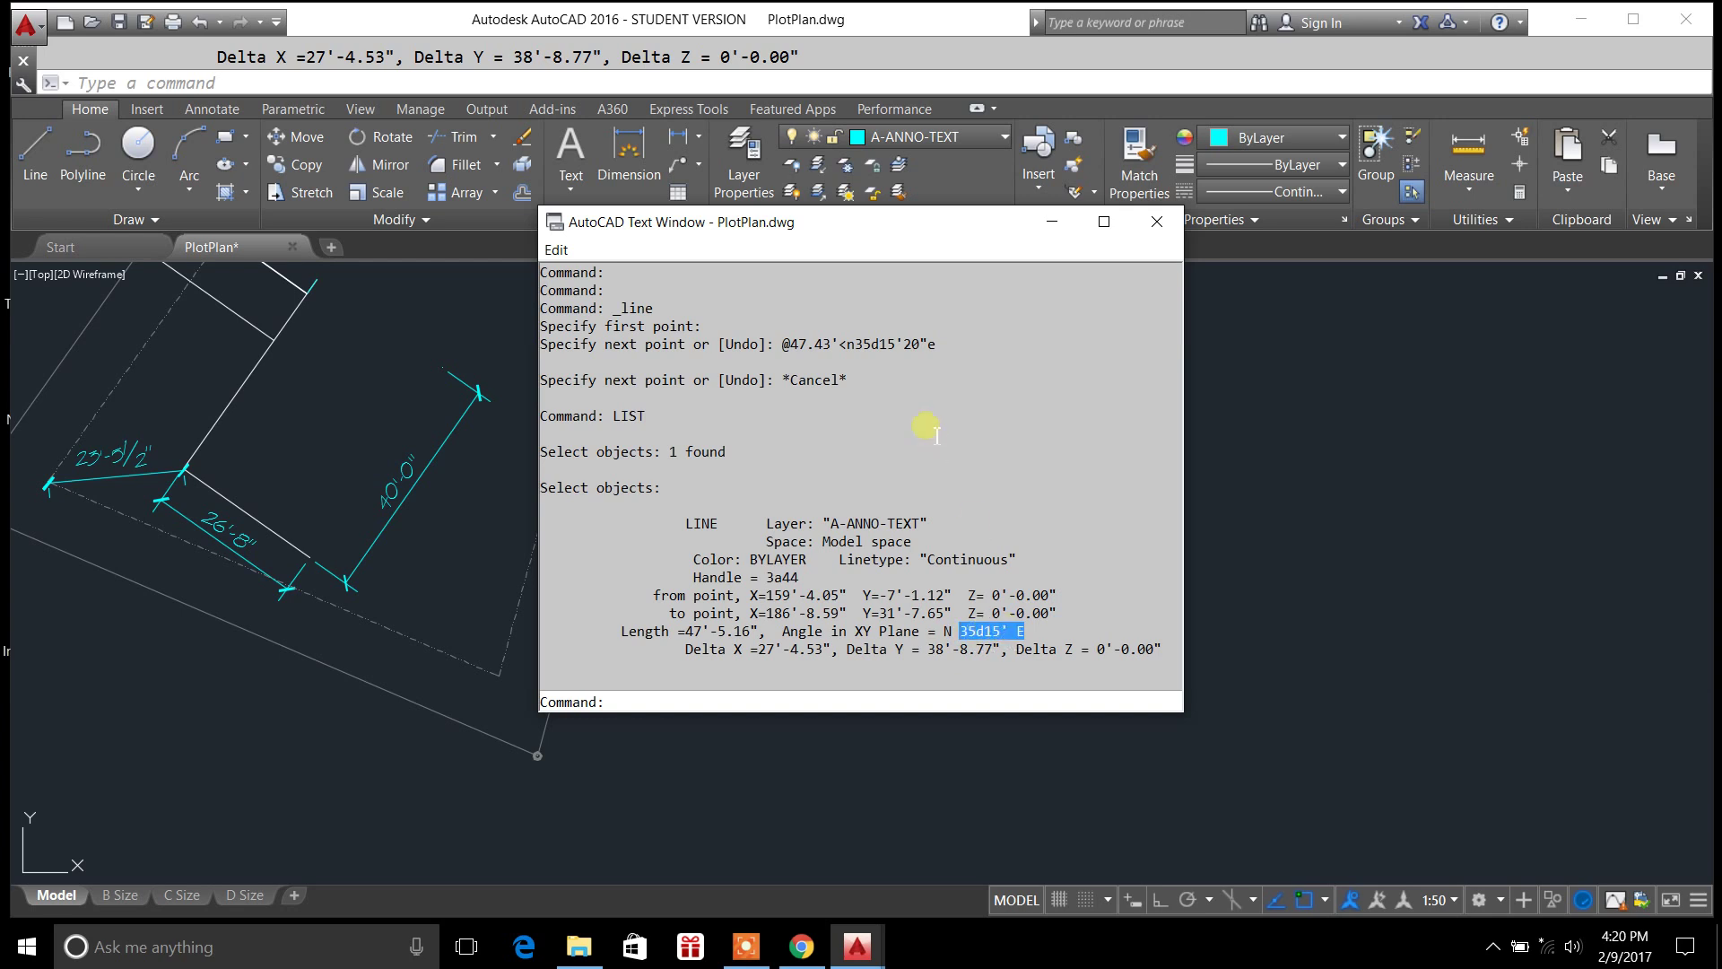
left_click(898, 346)
left_click_drag(898, 346, 877, 347)
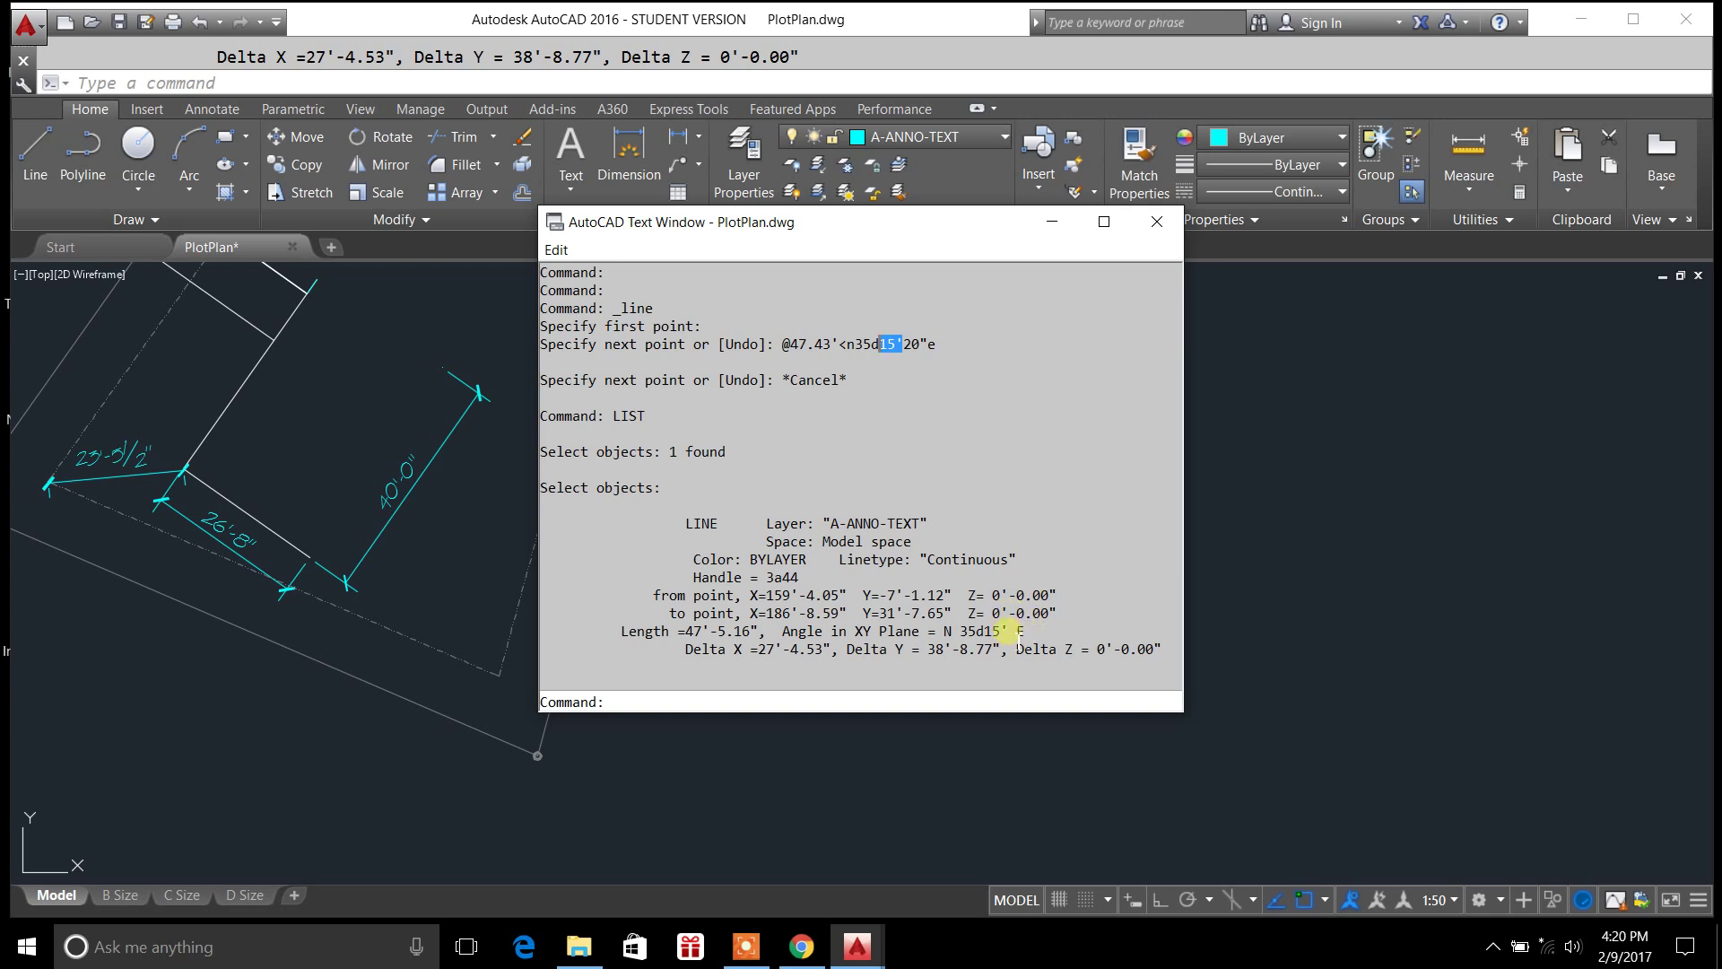
left_click_drag(1007, 632, 983, 630)
left_click_drag(905, 342, 928, 344)
mouse_move(1026, 631)
left_mouse_down()
mouse_move(982, 631)
mouse_move(1021, 632)
left_mouse_up()
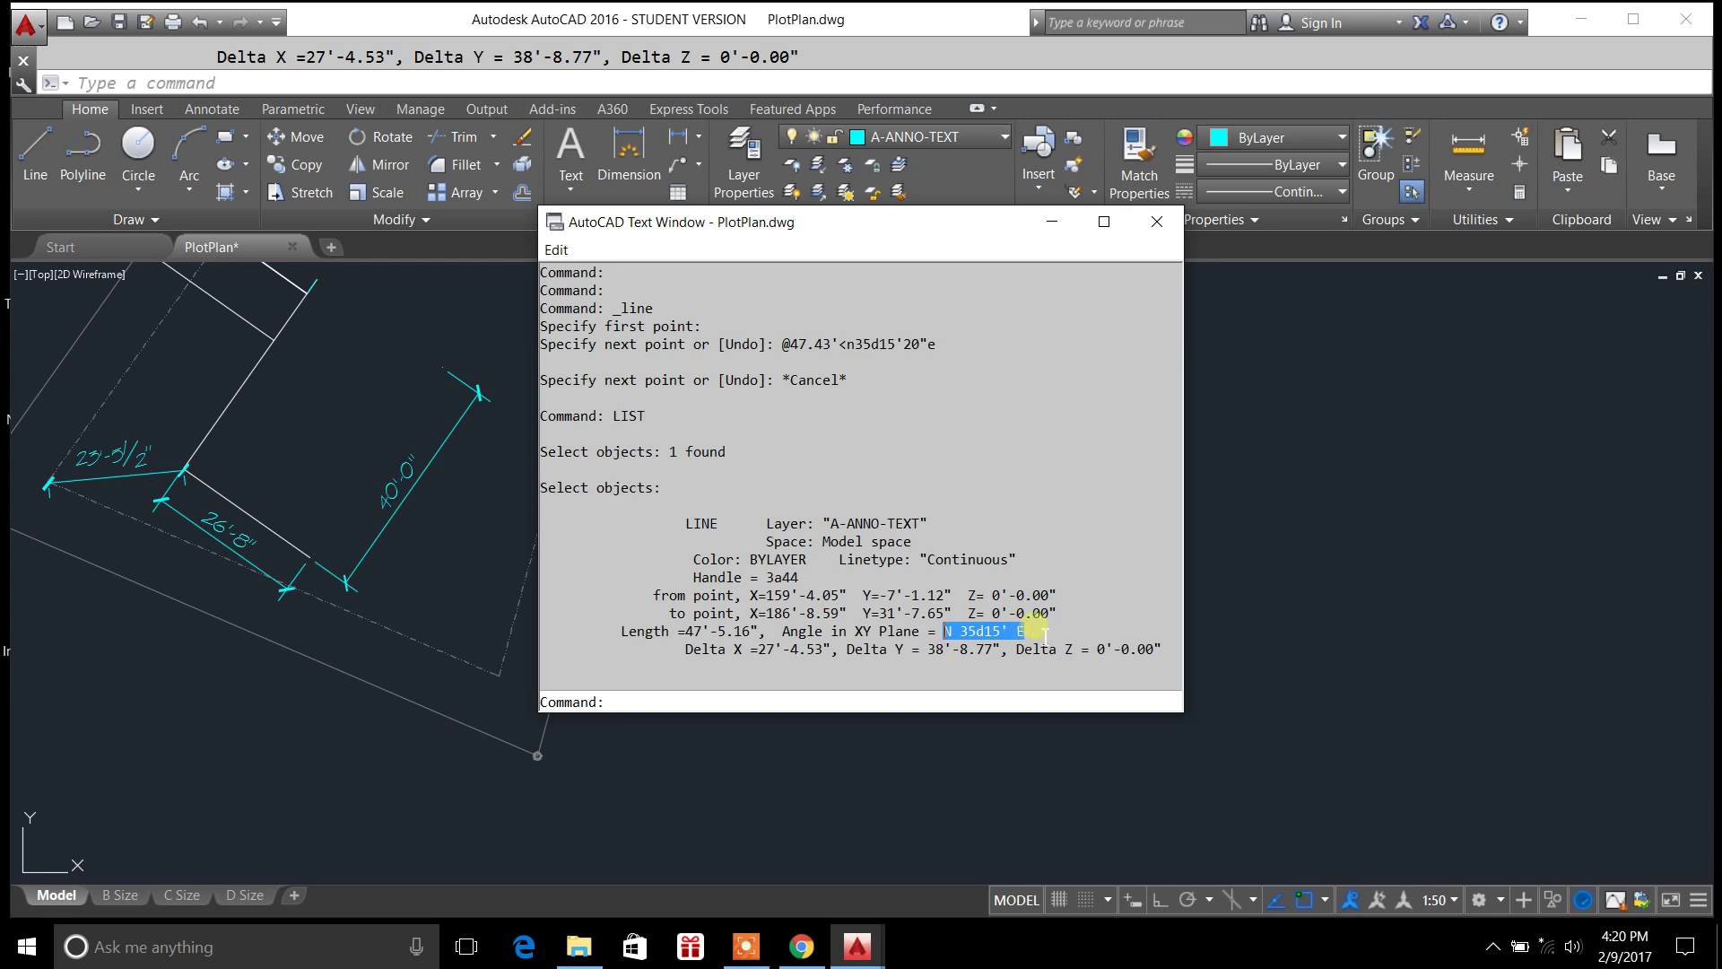
Close the AutoCAD Text Window listing the line's properties.
left_click(1158, 222)
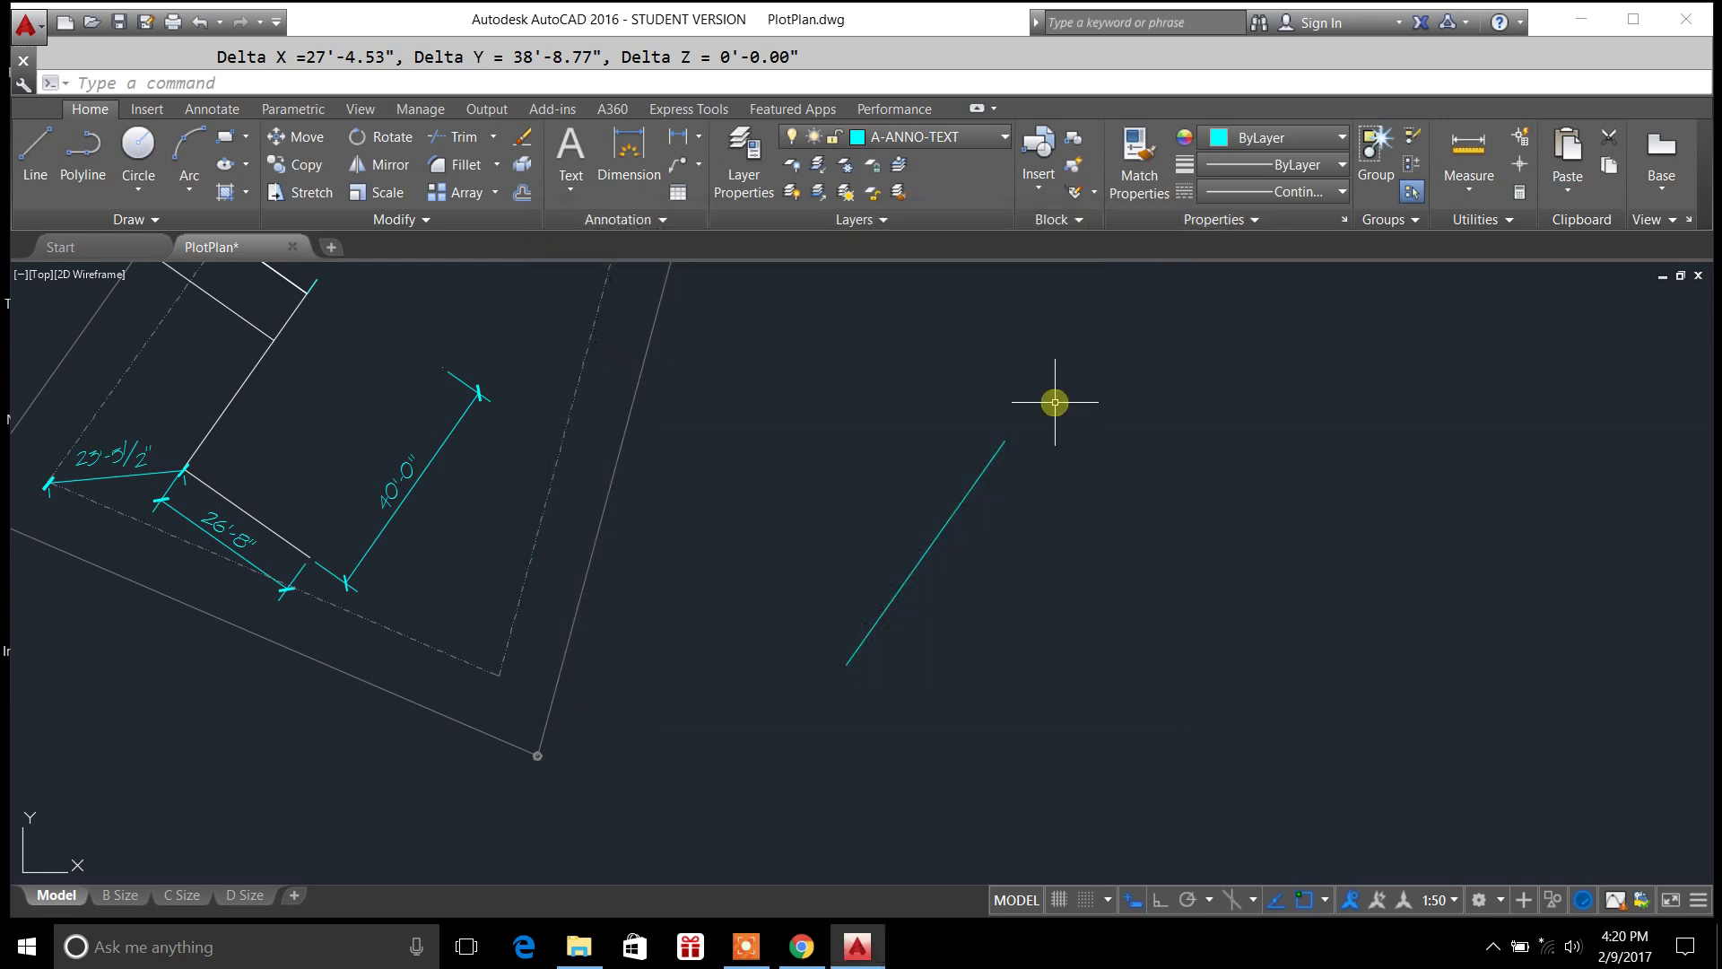